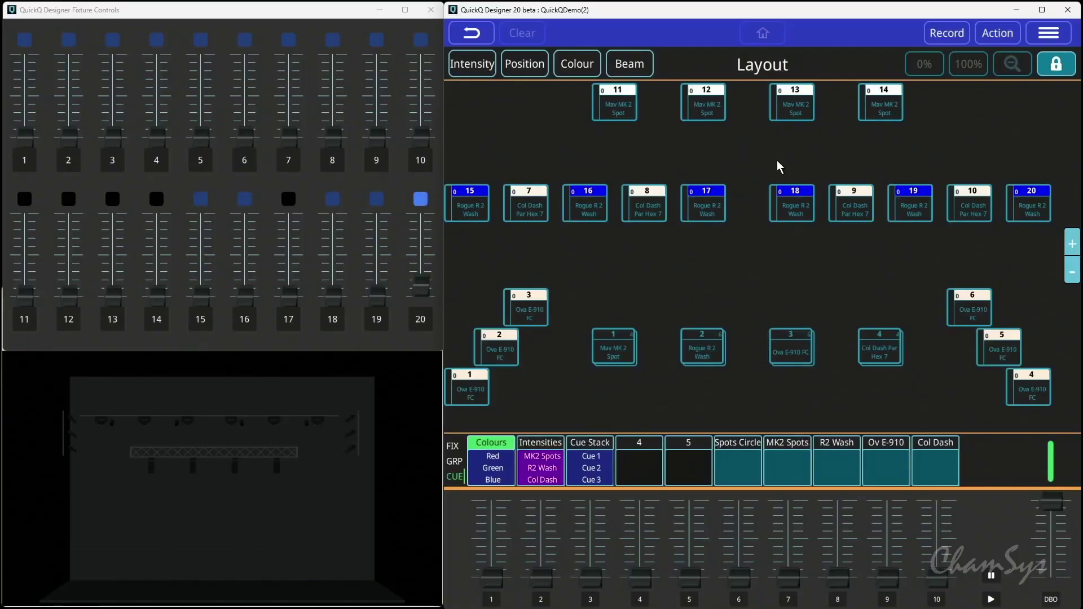
Select the Rogue R2 Wash fixtures, bring them to full intensity and colour them pure red.
left_click(704, 358)
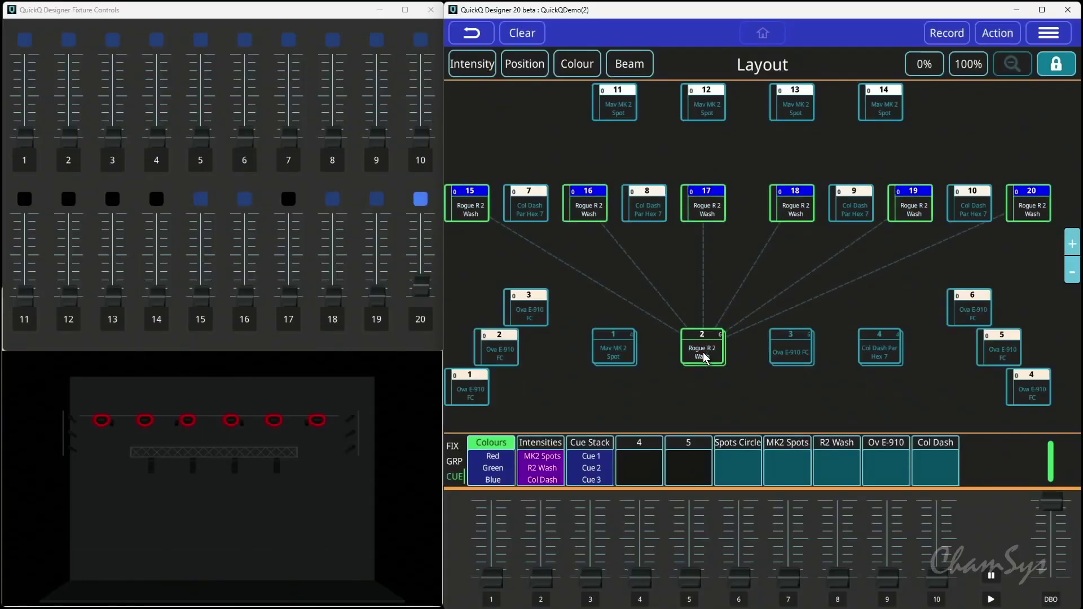
left_click(472, 64)
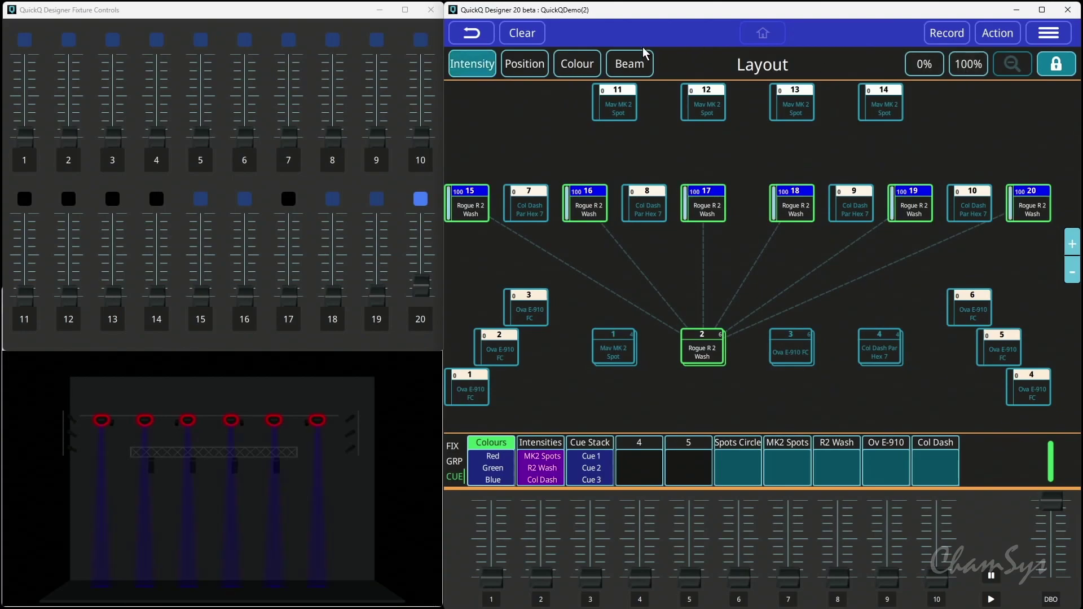
left_click(577, 64)
left_click(571, 194)
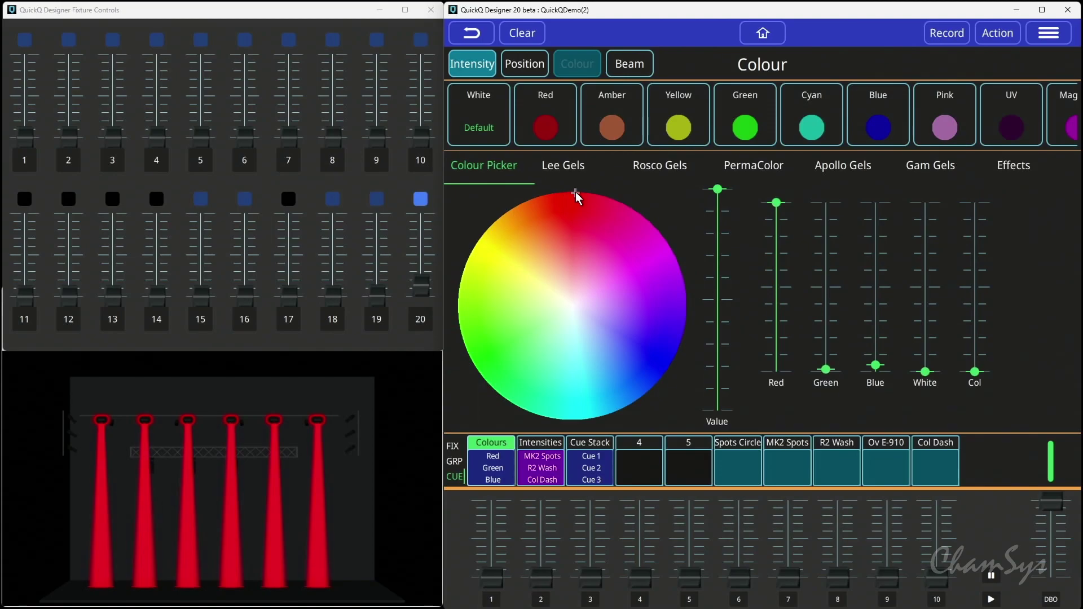
Tilt the wash beams and fan them outward across the stage.
left_click(525, 64)
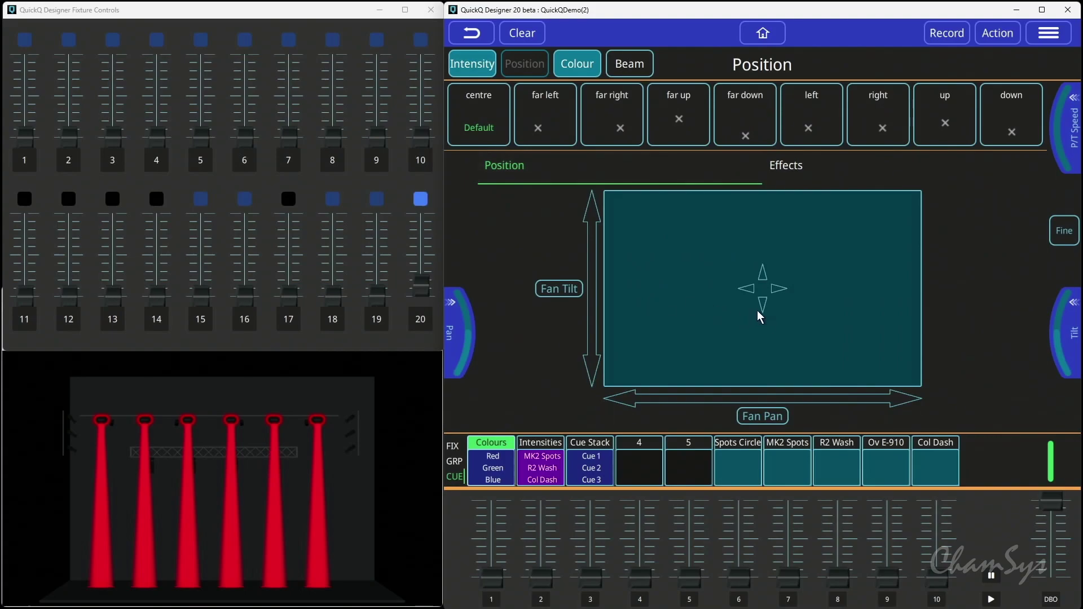
left_click_drag(760, 317, 763, 260)
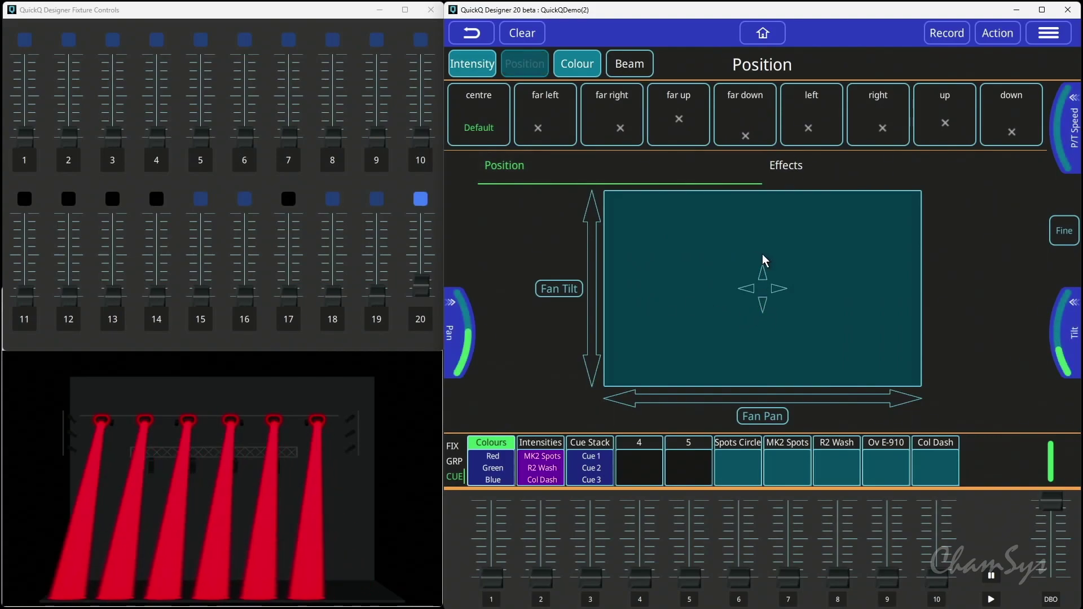
left_click(777, 415)
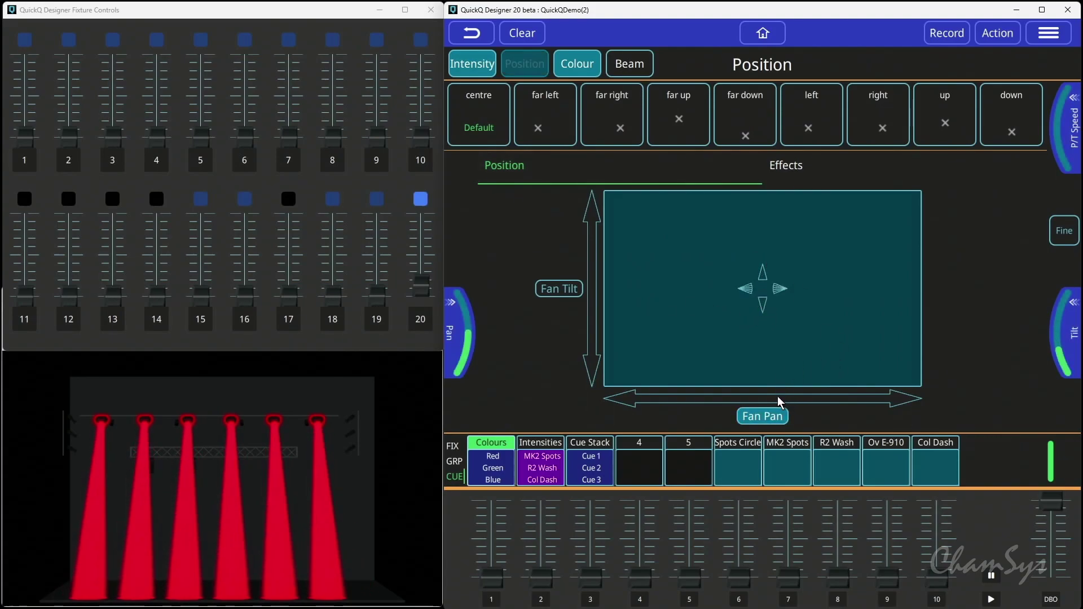
left_click_drag(779, 401, 774, 399)
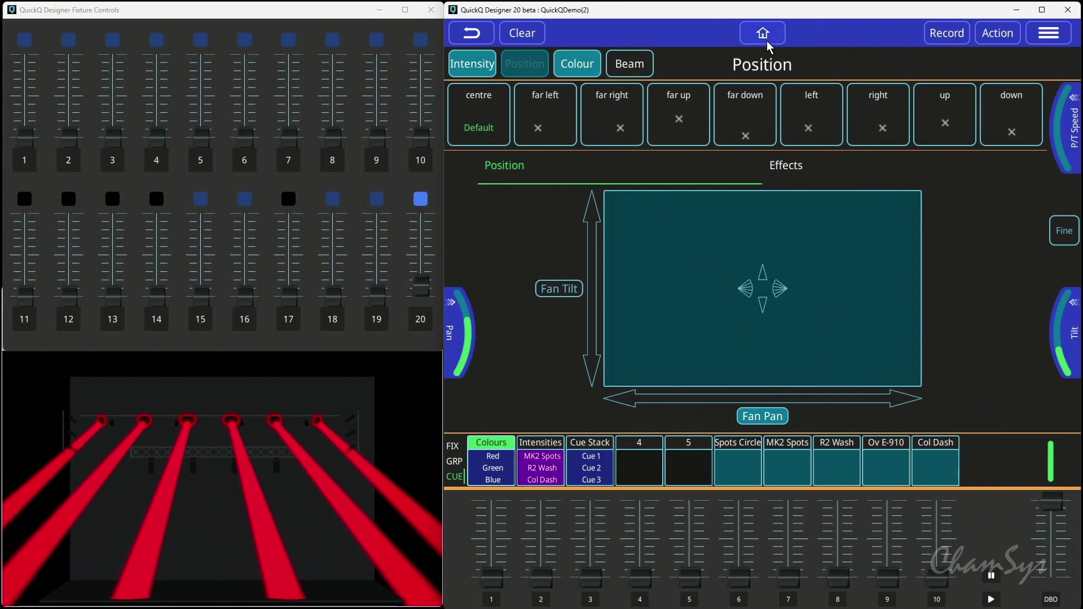
Record the washes' intensity as cue fader 11.
left_click(947, 33)
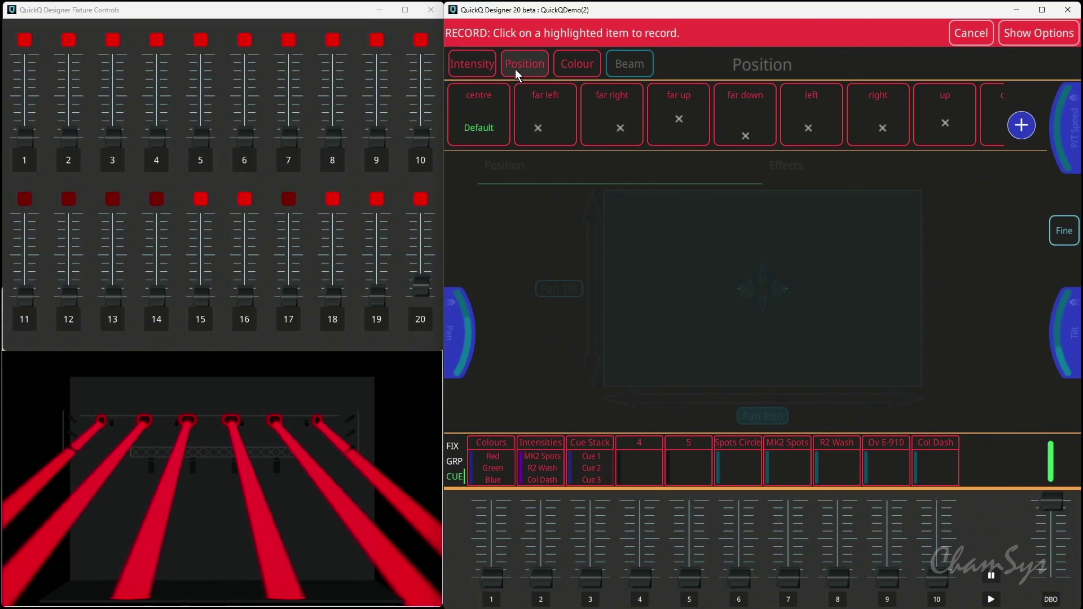
left_click(487, 63)
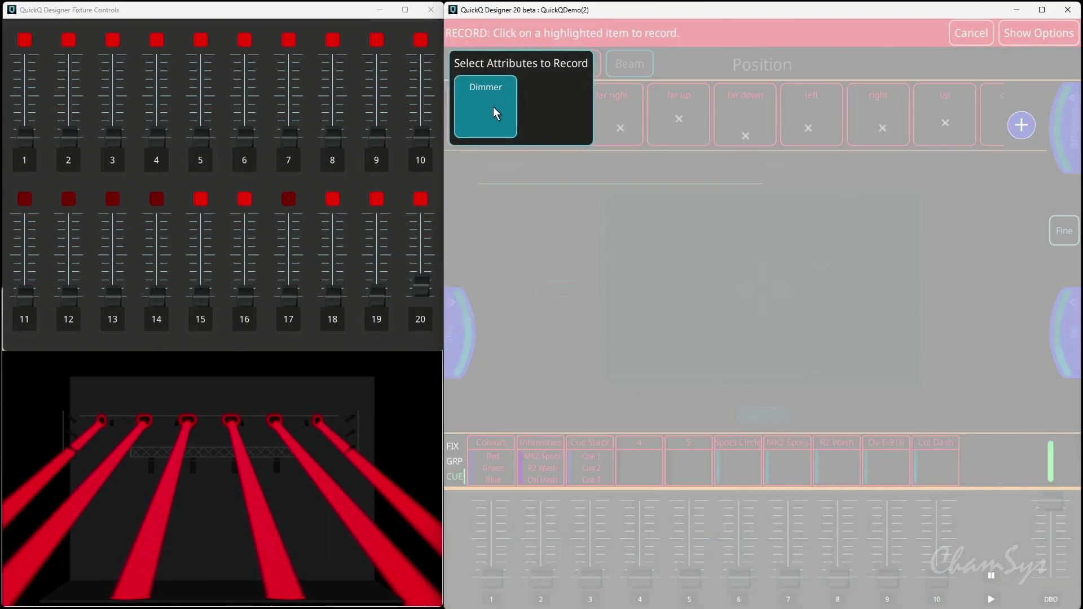
left_click(24, 321)
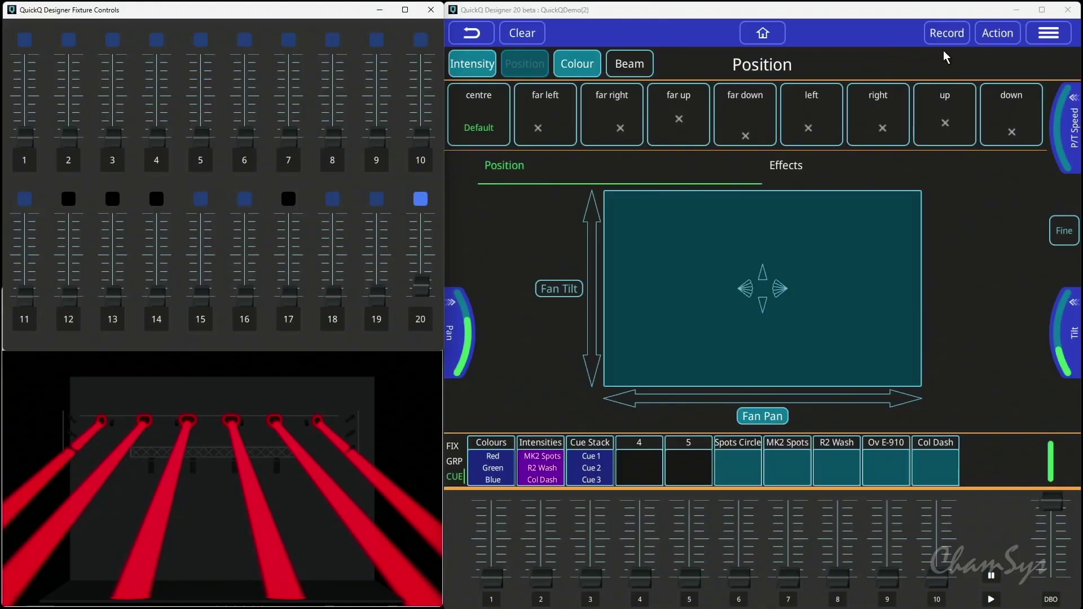
Record a colour cue with only the Red channel on cue fader 12.
left_click(949, 33)
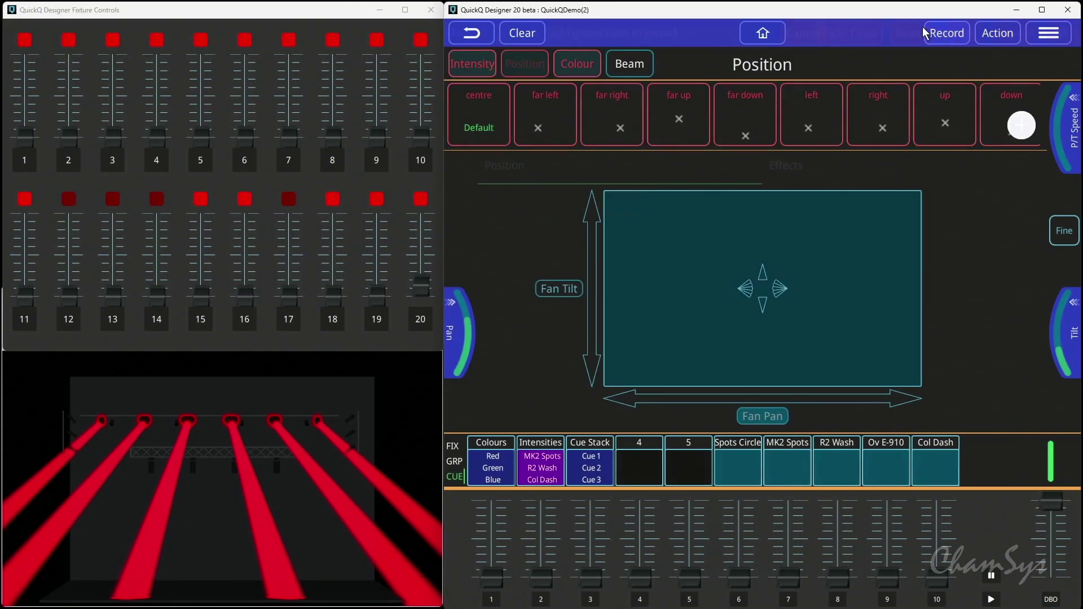
left_click(589, 65)
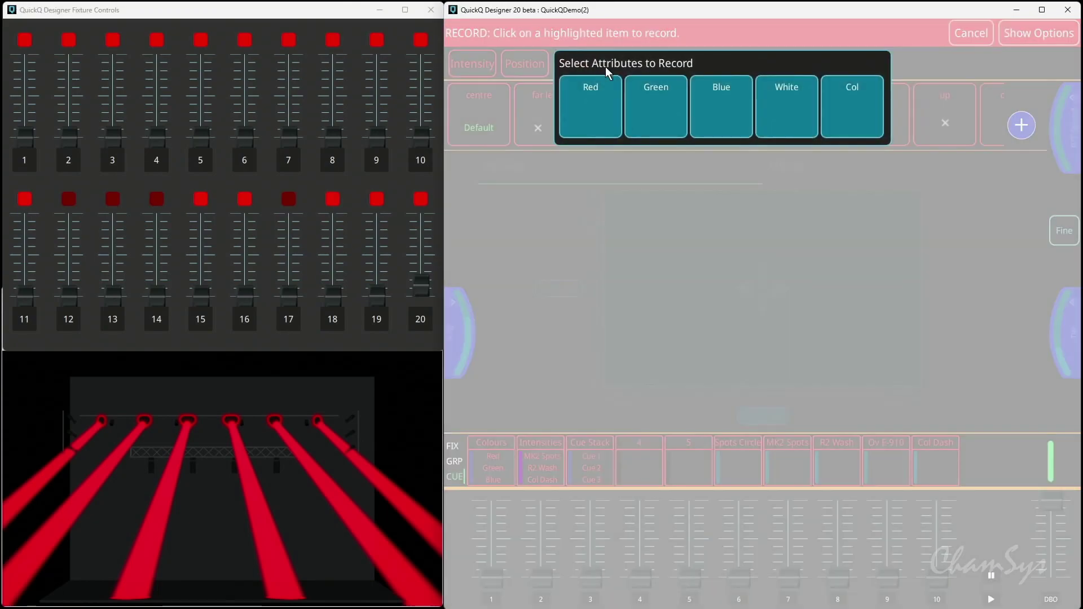
left_click(601, 99)
left_click(66, 321)
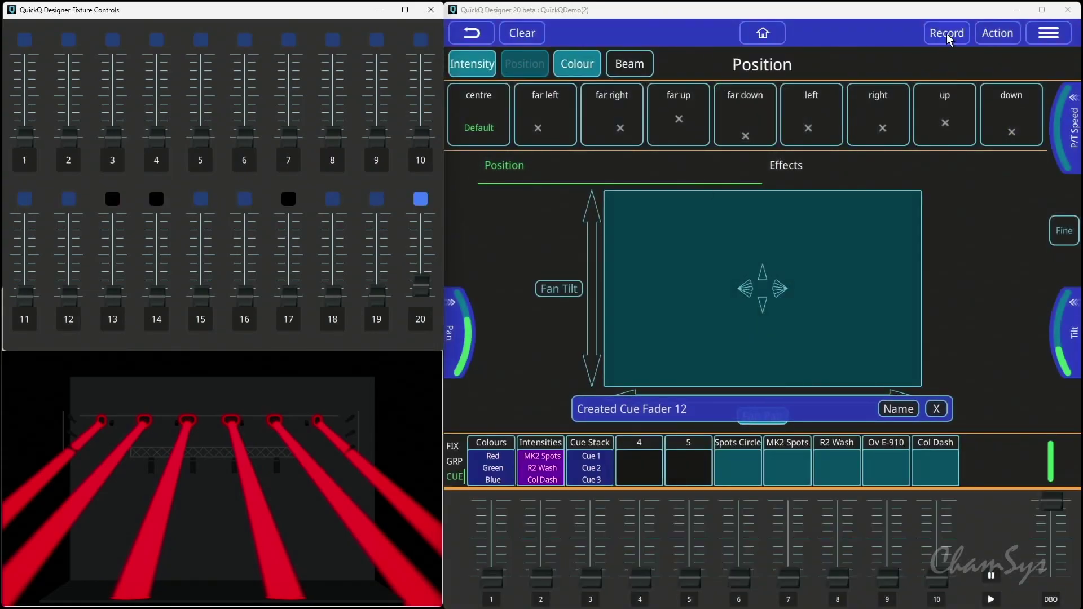
Abandon an unsaved colour recording and go back to the Colour controls.
left_click(947, 32)
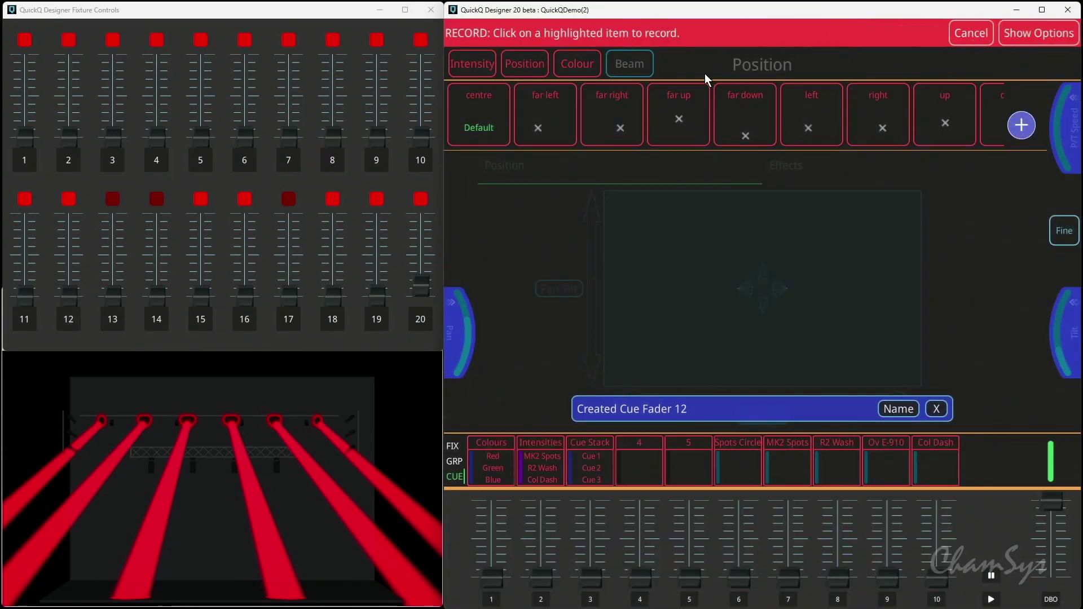
left_click(580, 69)
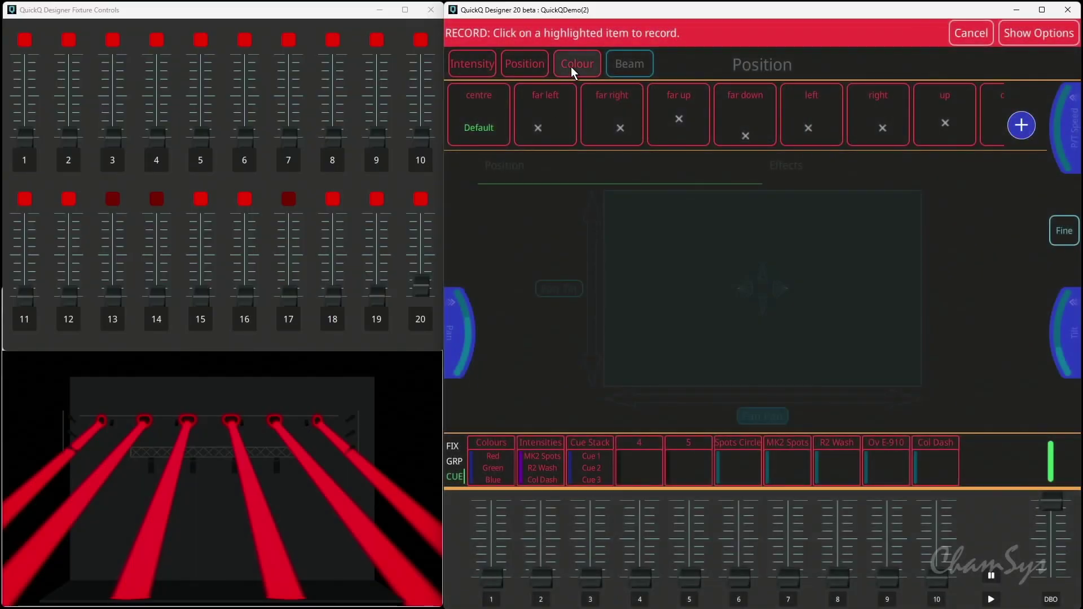
left_click(971, 33)
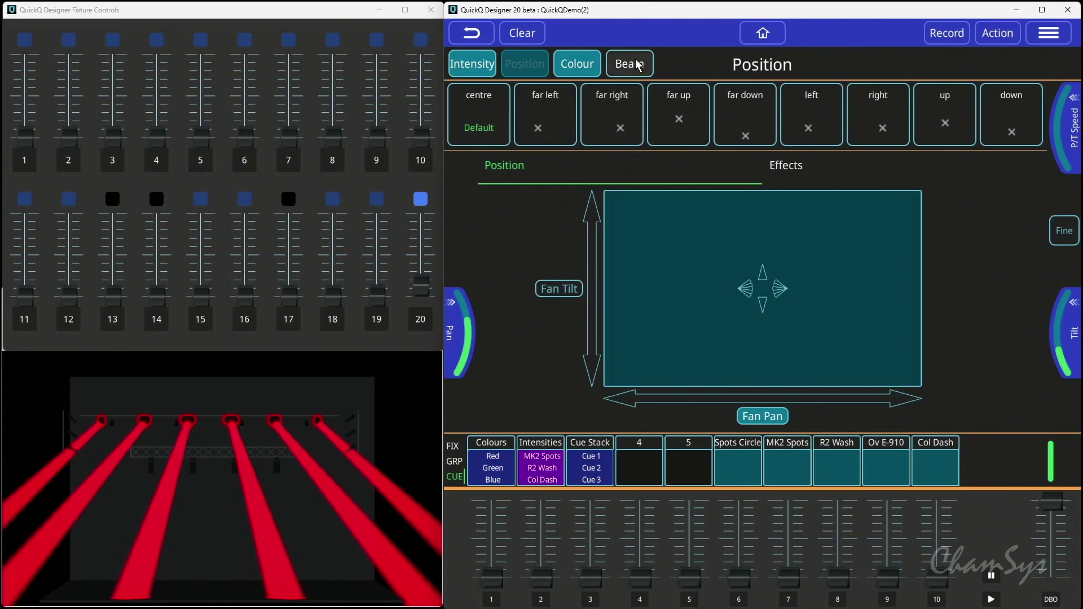
left_click(590, 71)
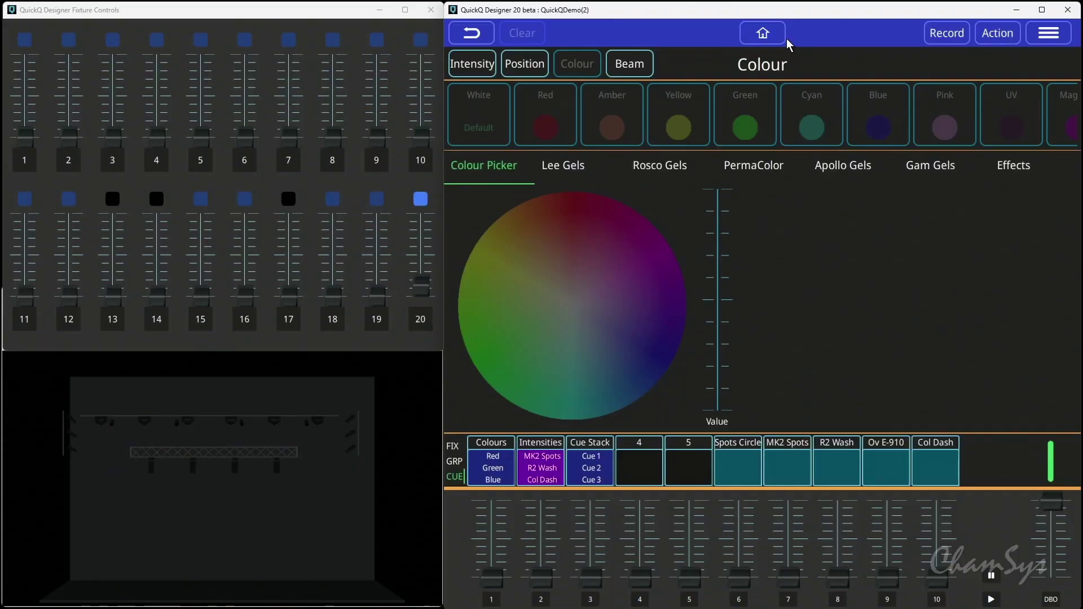
Select the Rogue R2 Wash group, mix colours with faders 18, 19 and 20, then zero them.
left_click(762, 34)
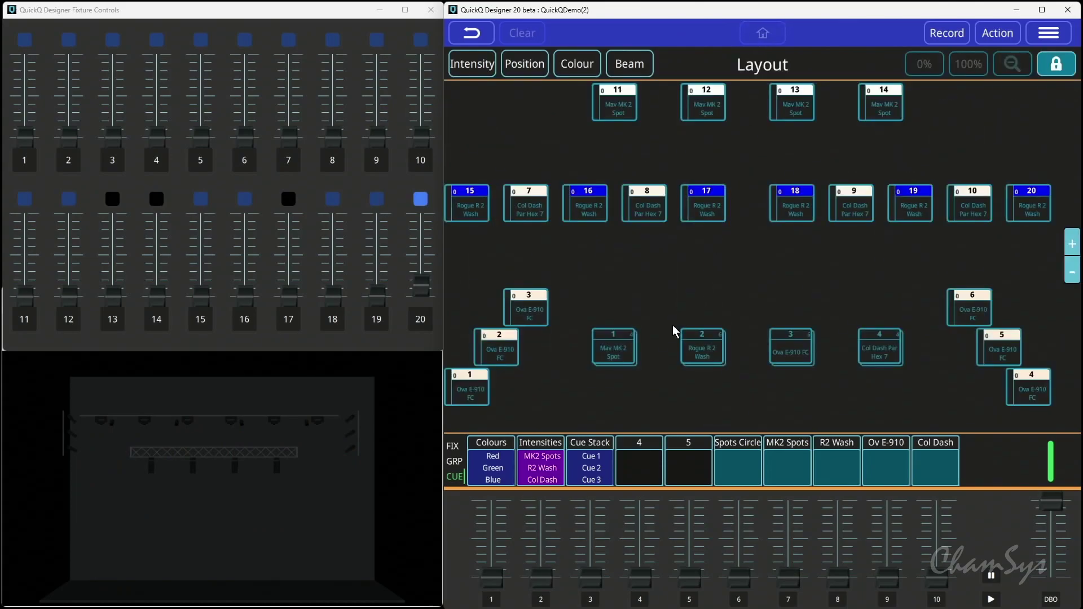
left_click(699, 360)
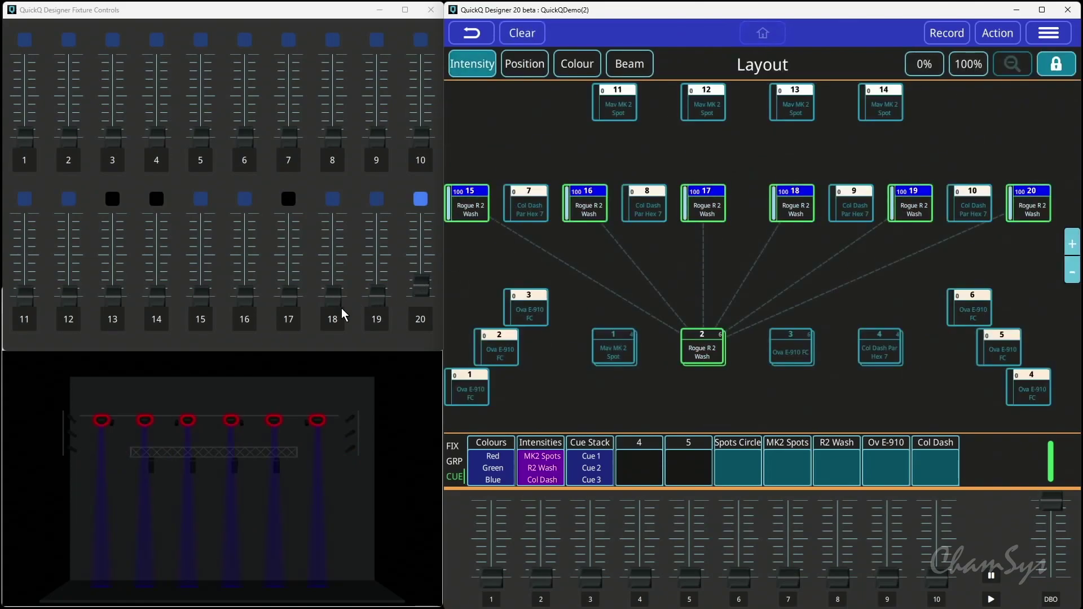
left_click(422, 298)
left_click_drag(424, 313, 337, 224)
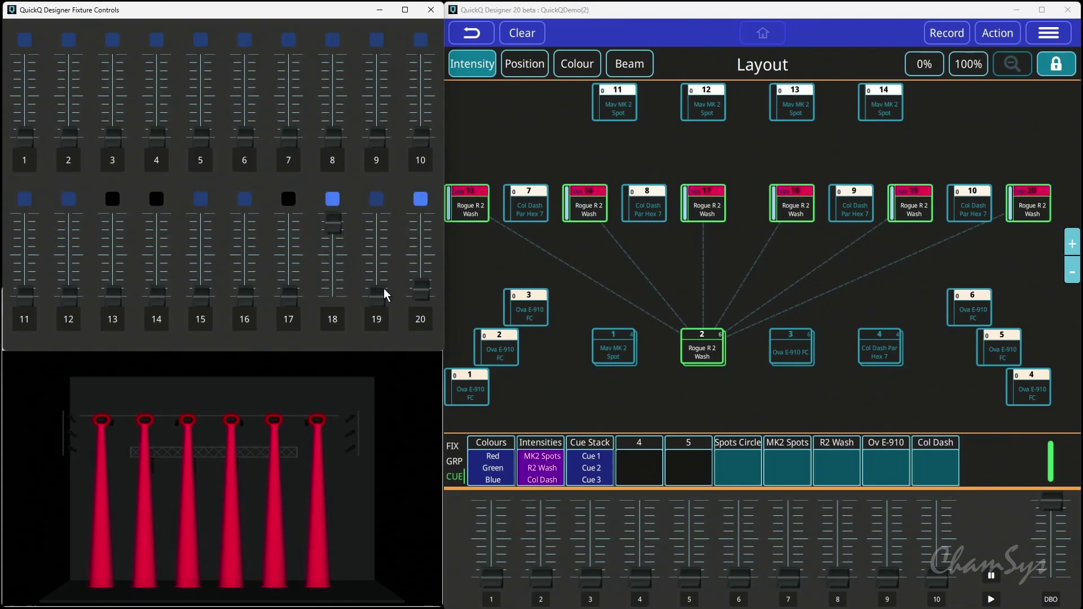
left_click_drag(378, 298, 418, 204)
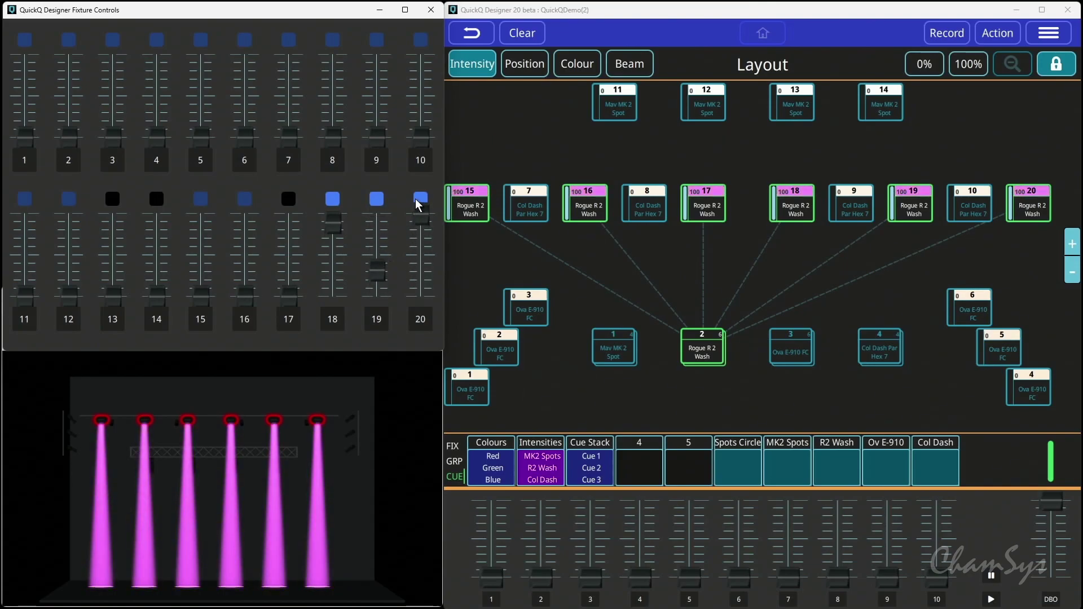
left_click_drag(377, 272, 376, 326)
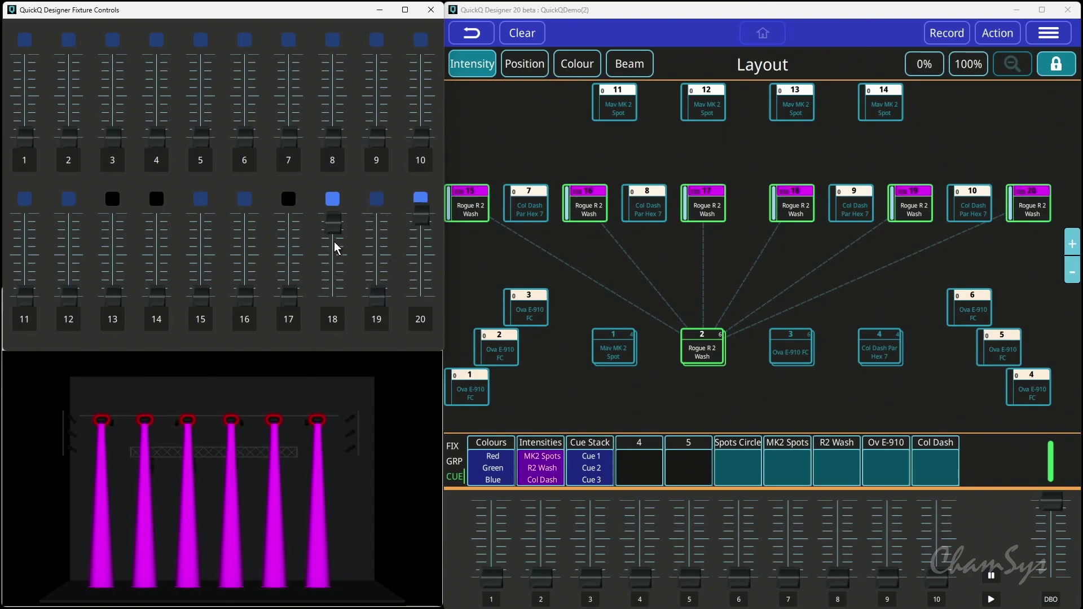
left_click_drag(334, 247, 358, 367)
left_click_drag(420, 230, 441, 355)
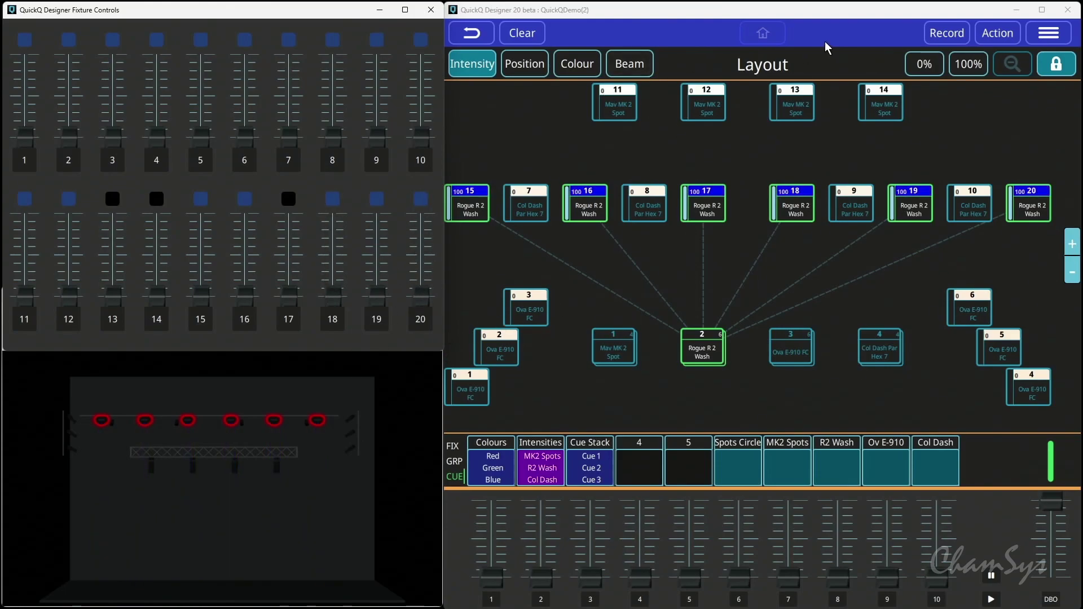
Set the wash lights to full white in the Colour controls.
left_click(969, 64)
left_click(573, 65)
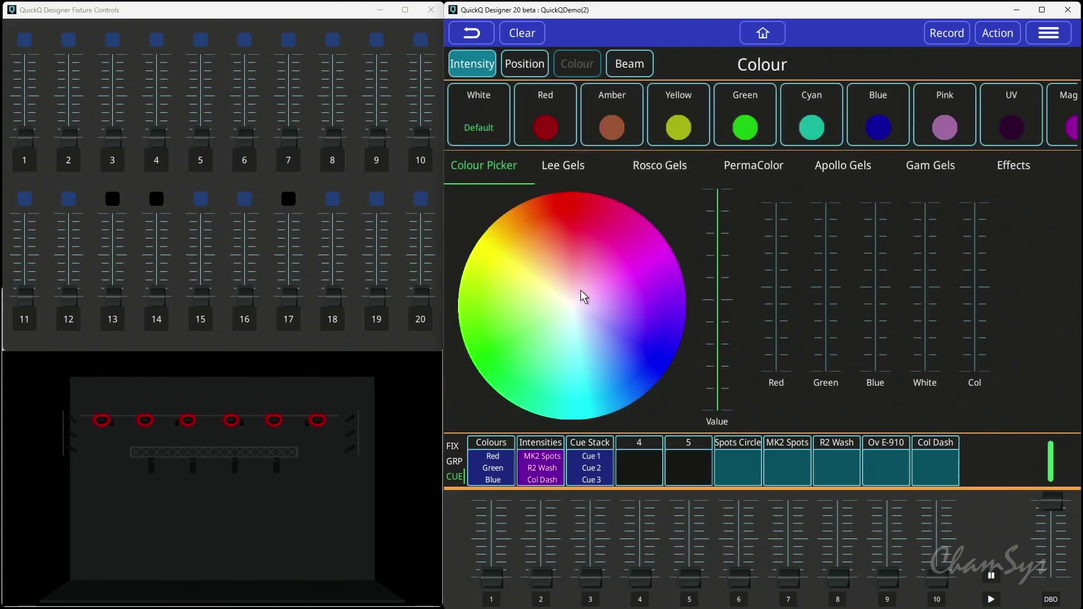
left_click(574, 307)
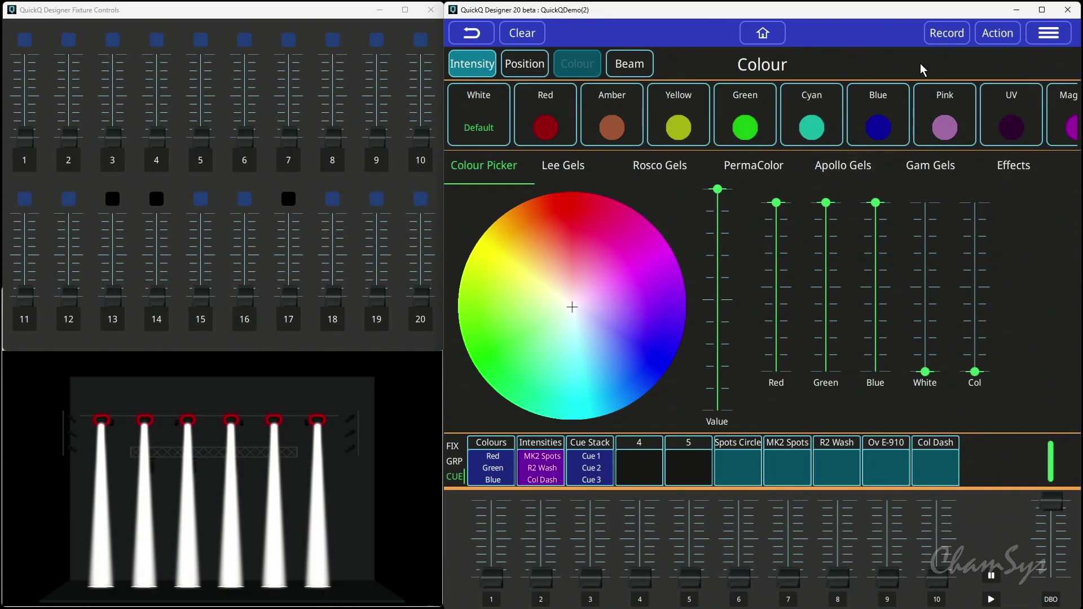
Record only the red colour level on cue fader 13.
left_click(956, 38)
left_click(577, 64)
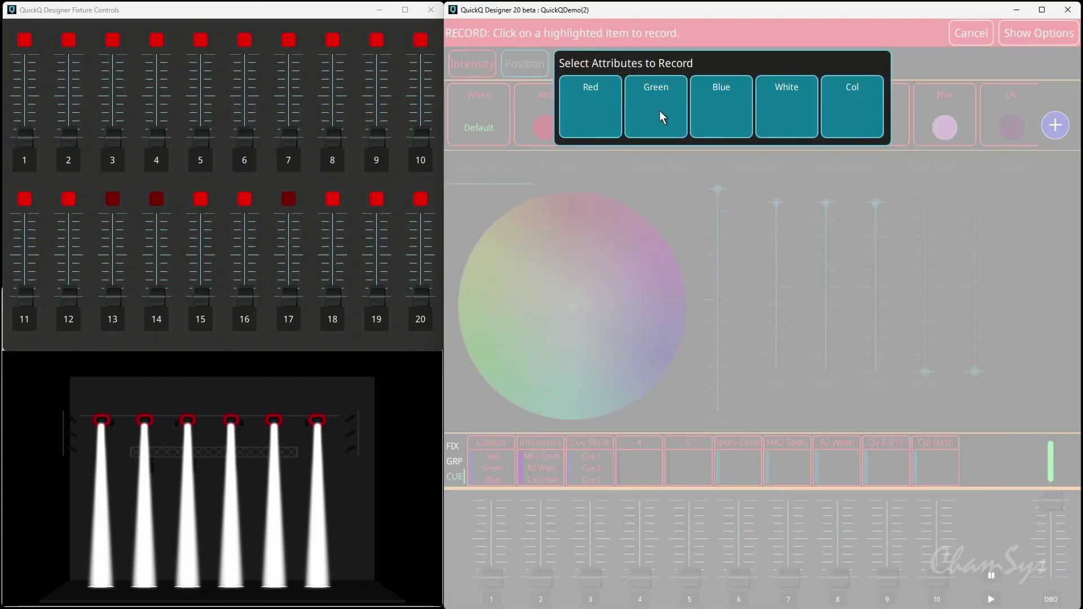
left_click(587, 122)
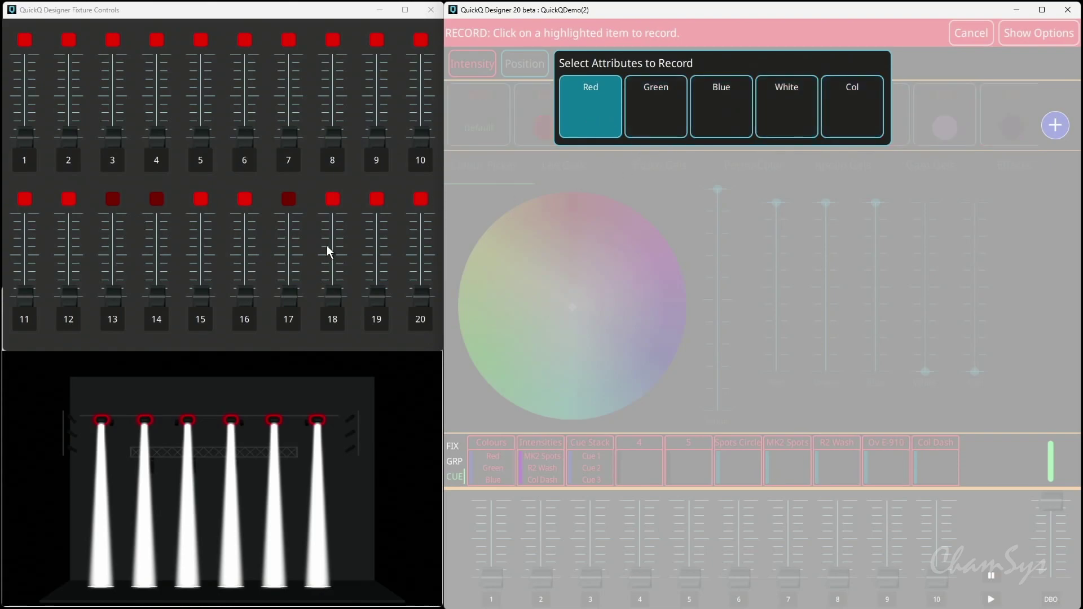
left_click(111, 322)
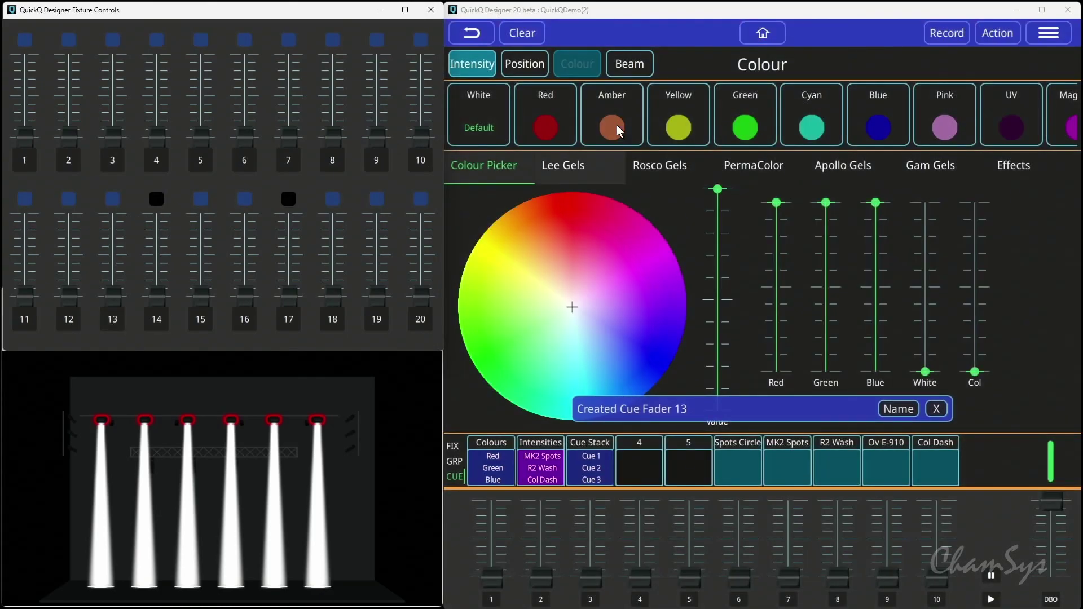
Record only the green colour level on cue fader 14.
left_click(940, 35)
left_click(587, 64)
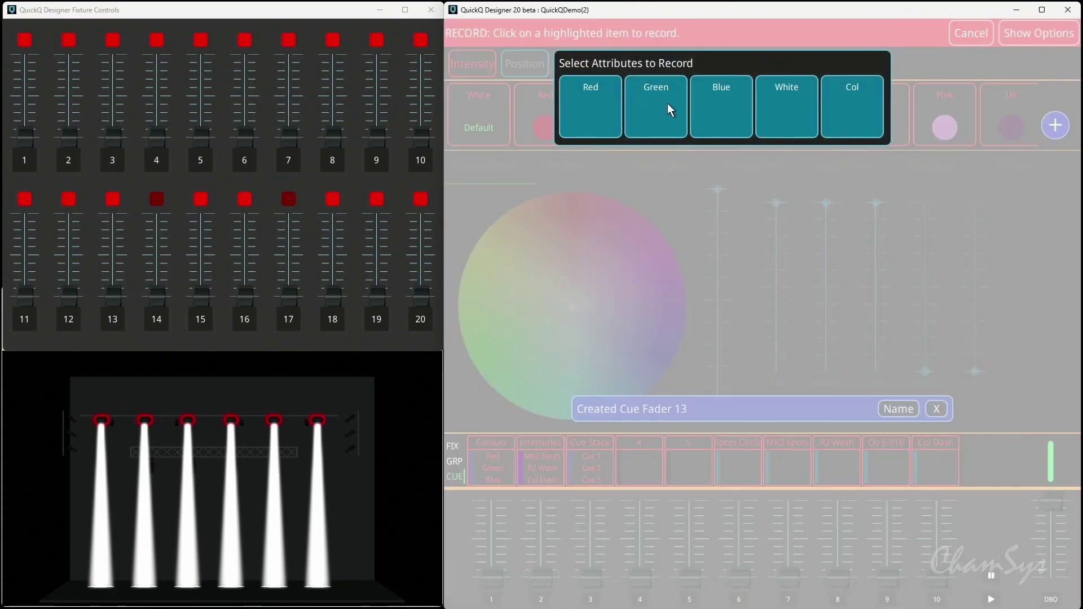
left_click(668, 103)
left_click(158, 322)
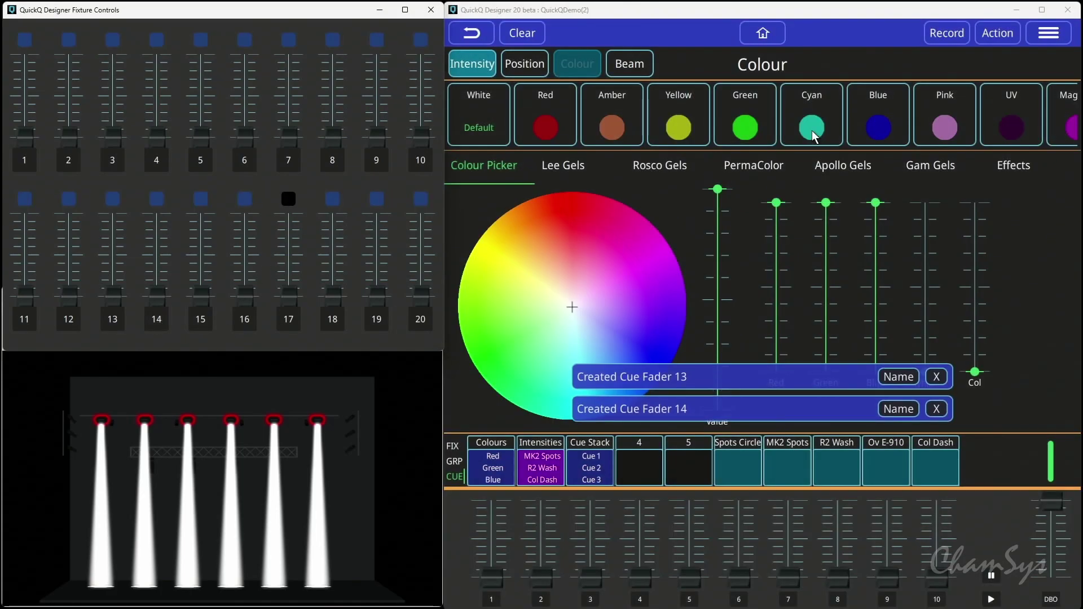
Release cue fader 15.
left_click(986, 32)
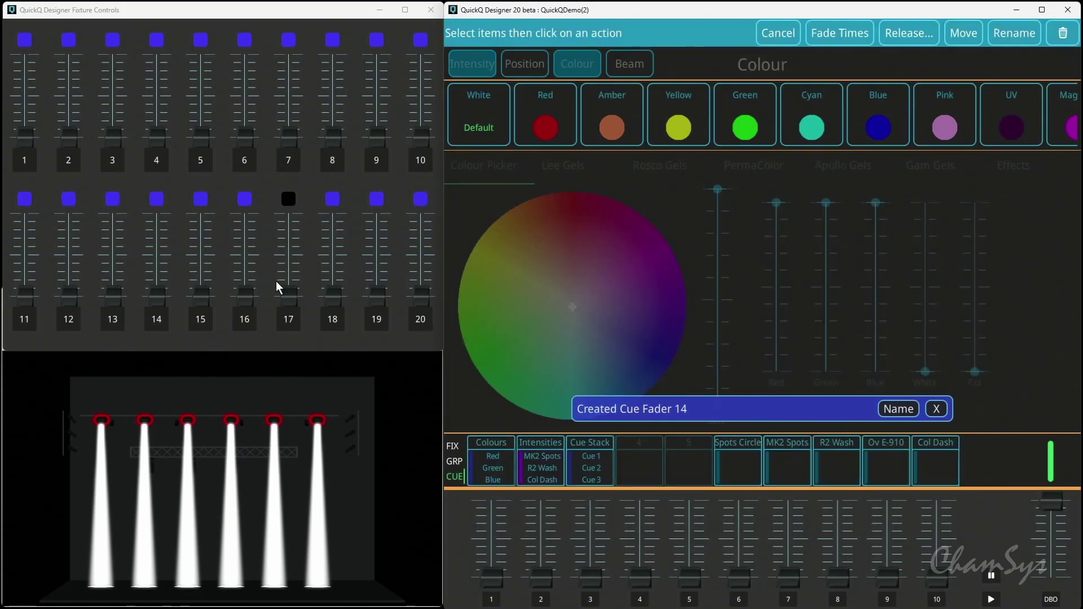
left_click(206, 325)
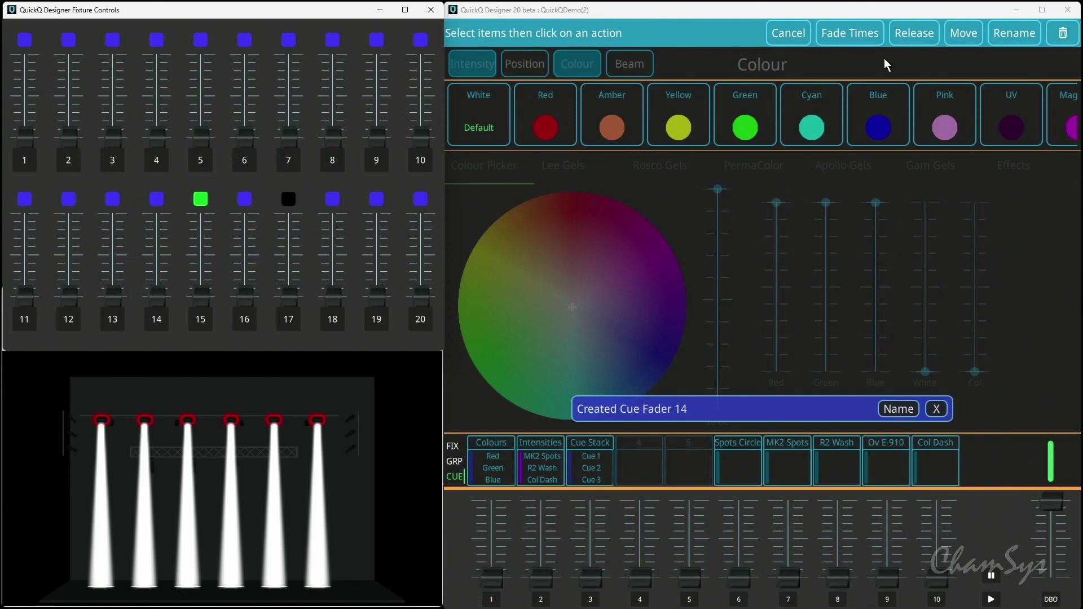
left_click(926, 33)
Record only the blue colour level on cue fader 15.
left_click(927, 34)
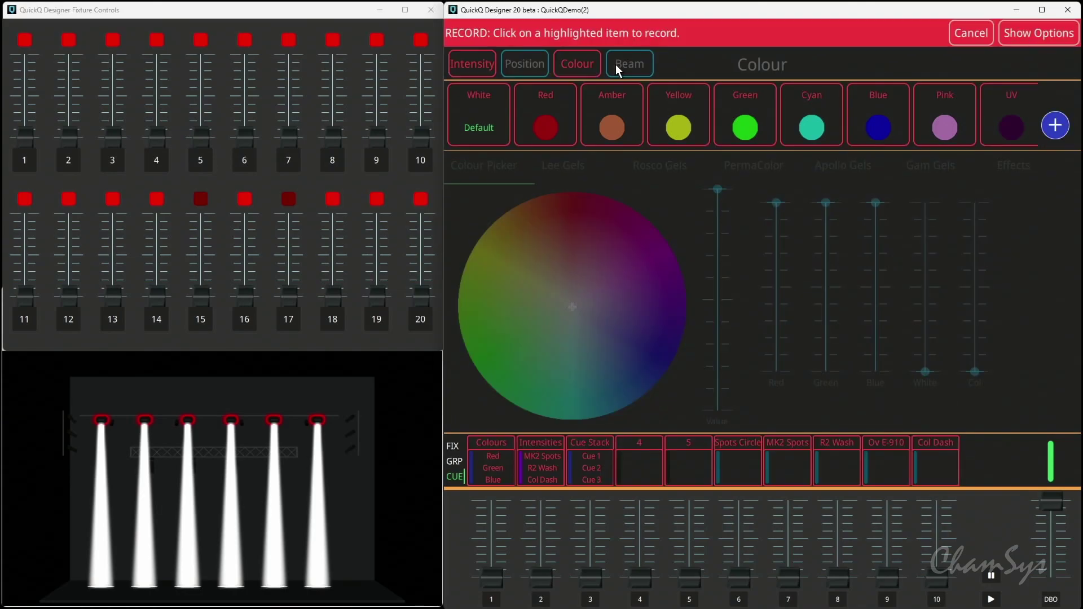
left_click(600, 69)
left_click(733, 109)
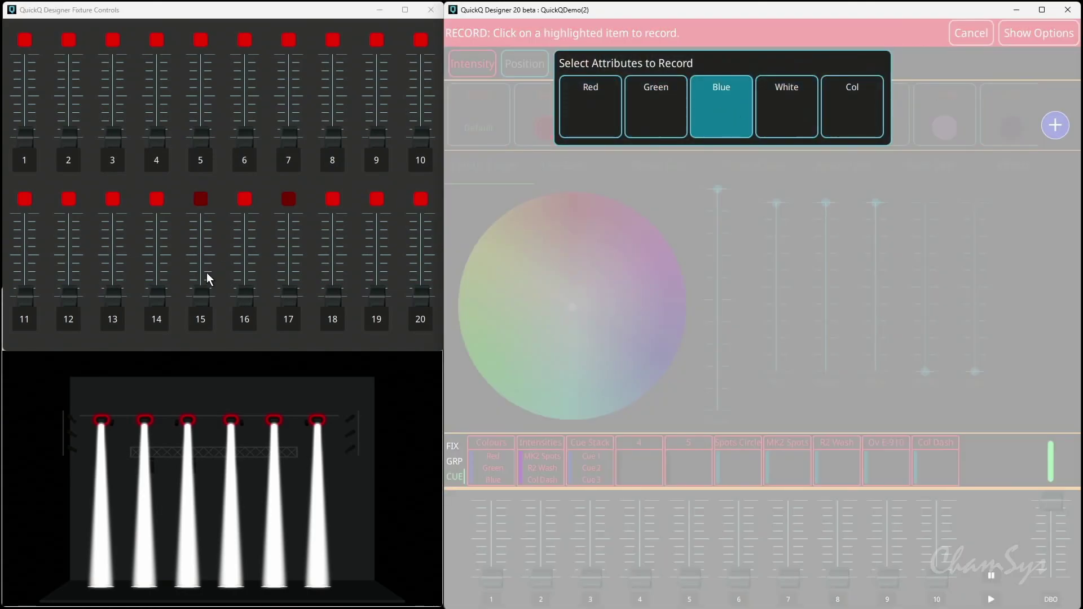
left_click(188, 330)
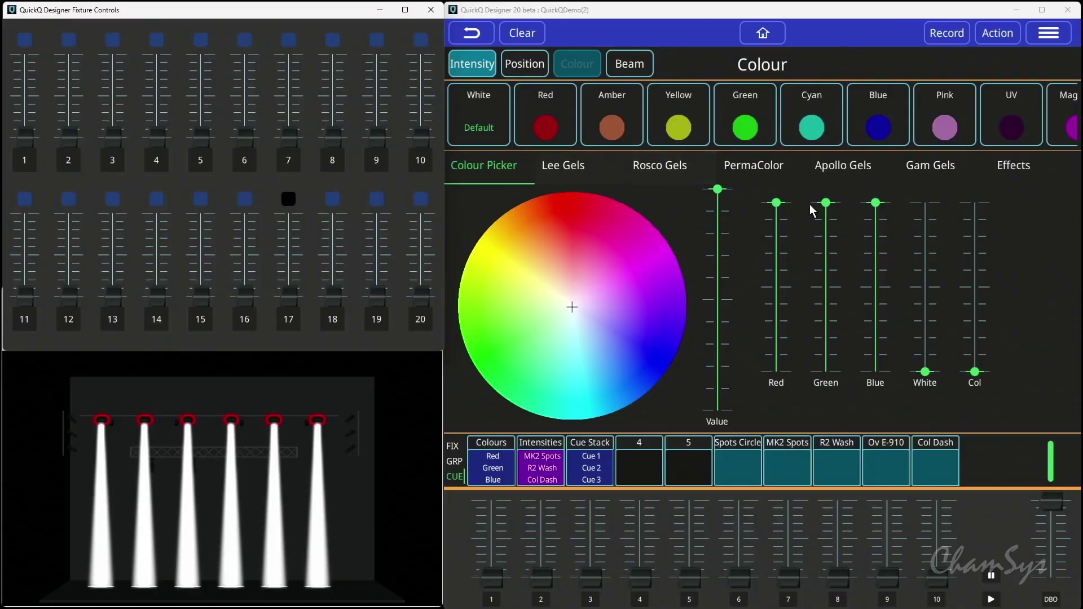
Drop red, green and blue to zero and record them into the White default palette.
left_click(788, 457)
left_click_drag(835, 203, 838, 370)
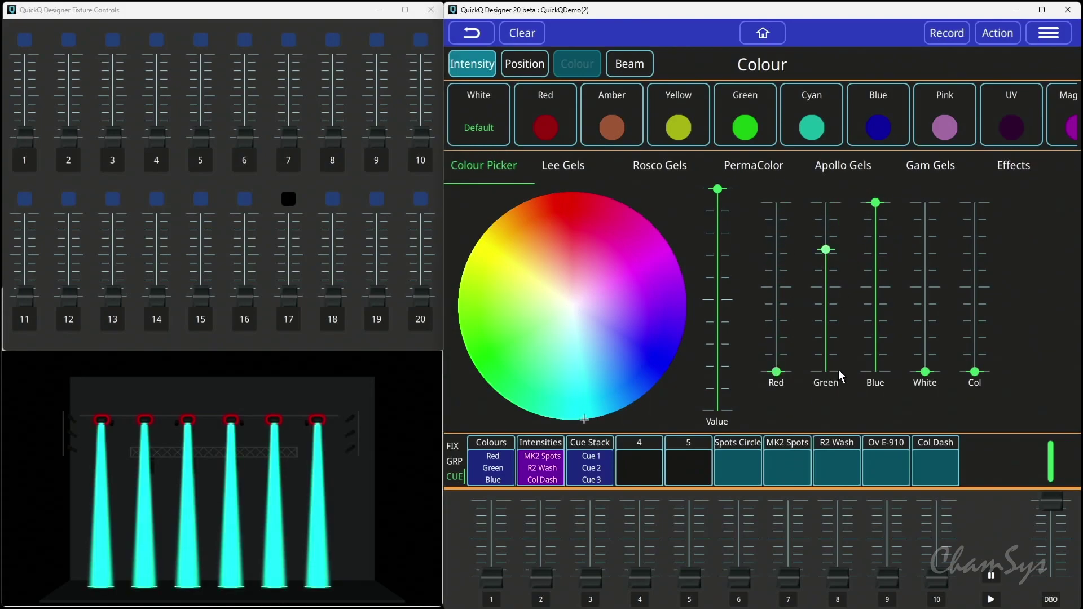
left_click_drag(884, 219, 868, 386)
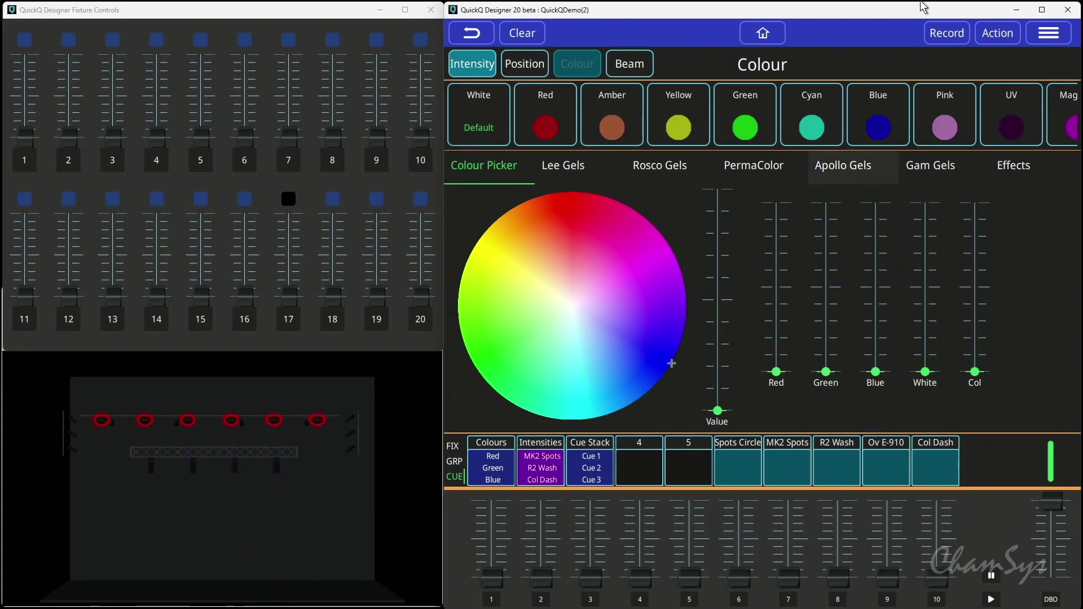
left_click(947, 35)
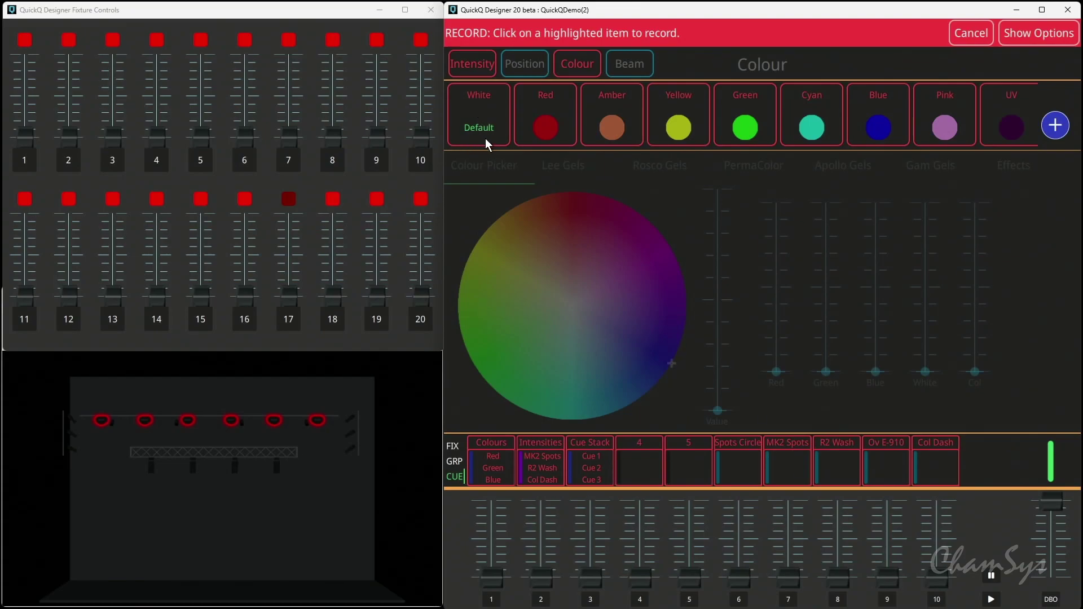
left_click(475, 111)
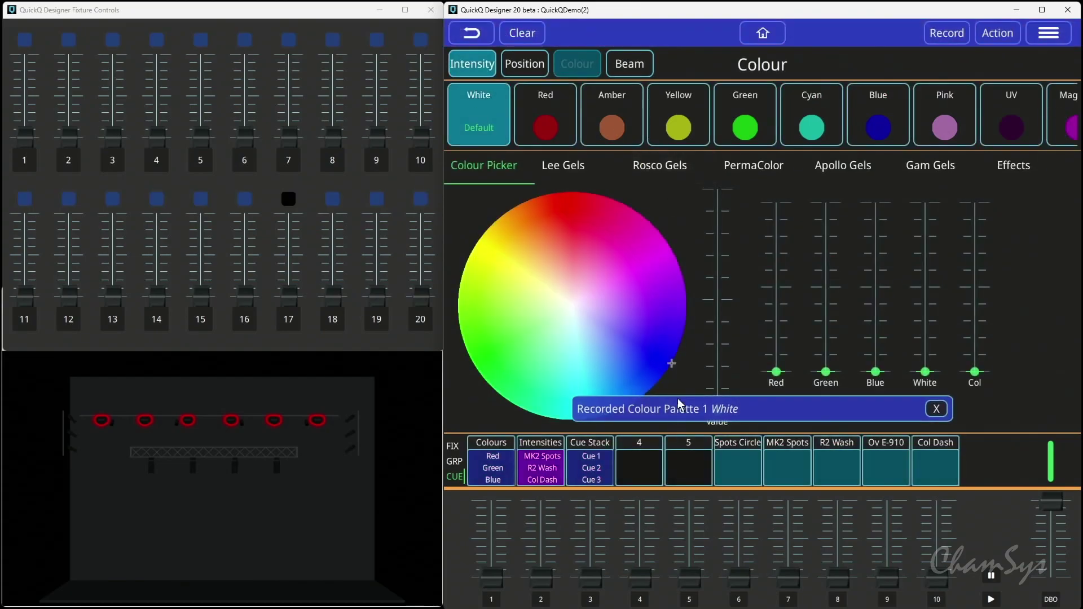
Select the Rogue R2 Wash group, raise the red cue fader fully and add some green.
left_click(763, 33)
left_click(719, 343)
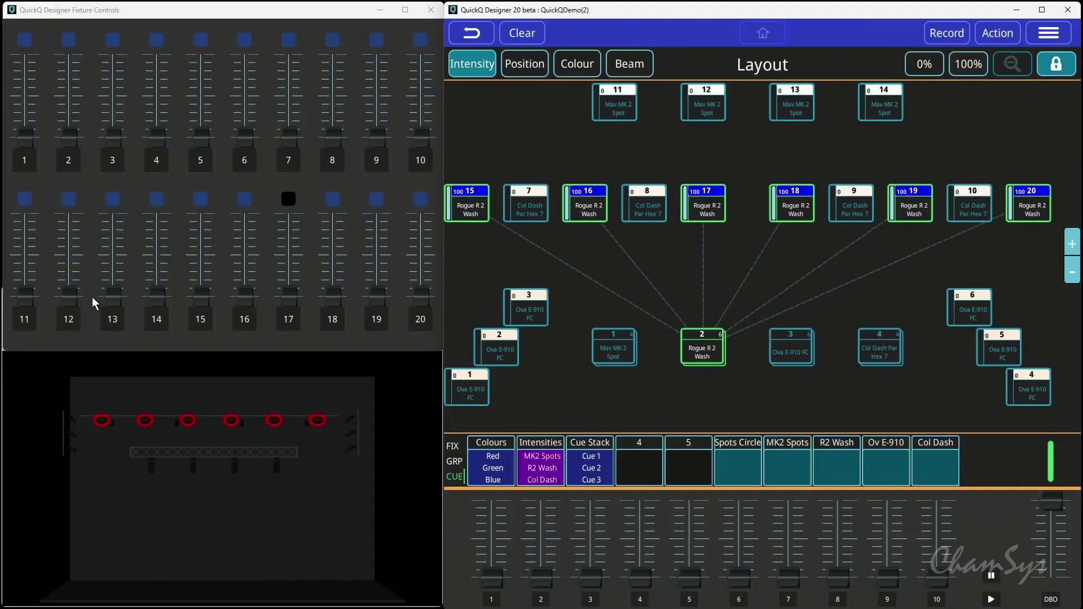
left_click_drag(111, 306, 107, 214)
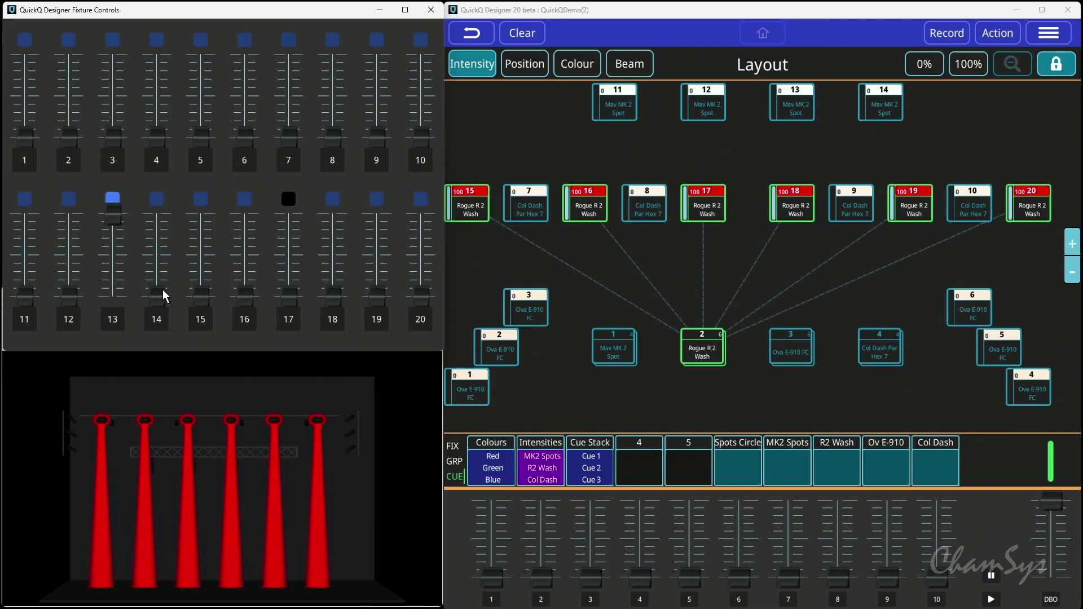
left_click_drag(162, 289, 194, 236)
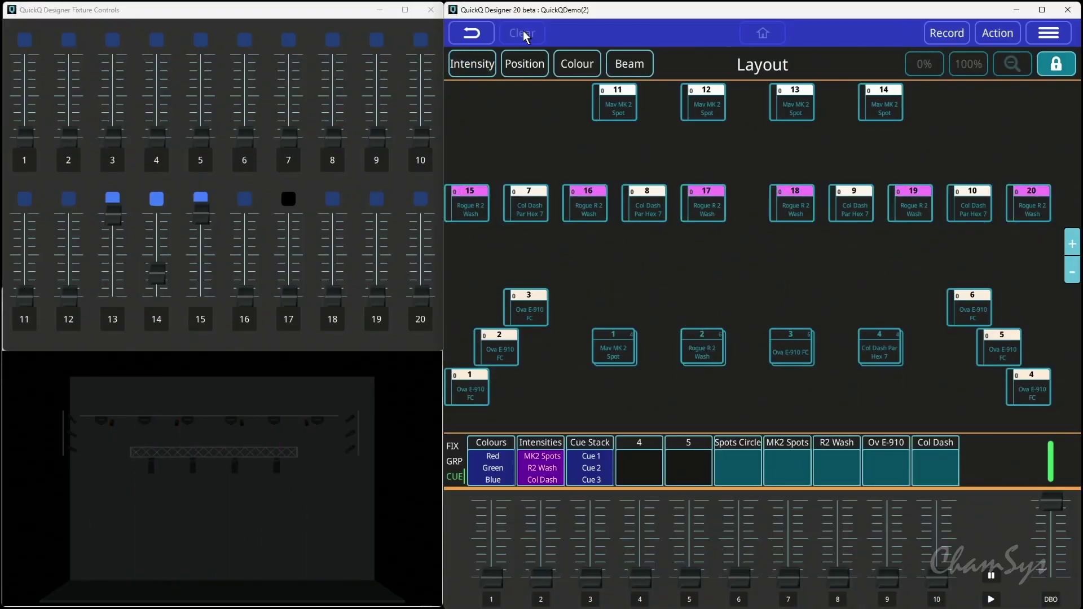
Bring the Mav MK2 Spots to full with a Gobo 1 pattern, strobing at about 83%.
left_click(615, 344)
left_click(961, 67)
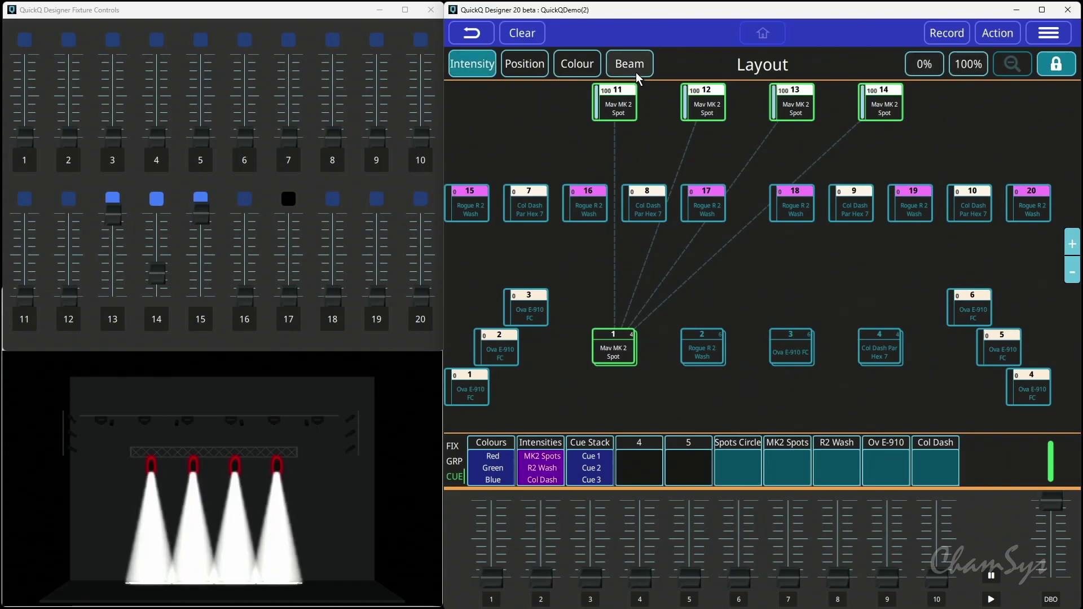
left_click(636, 72)
left_click(610, 180)
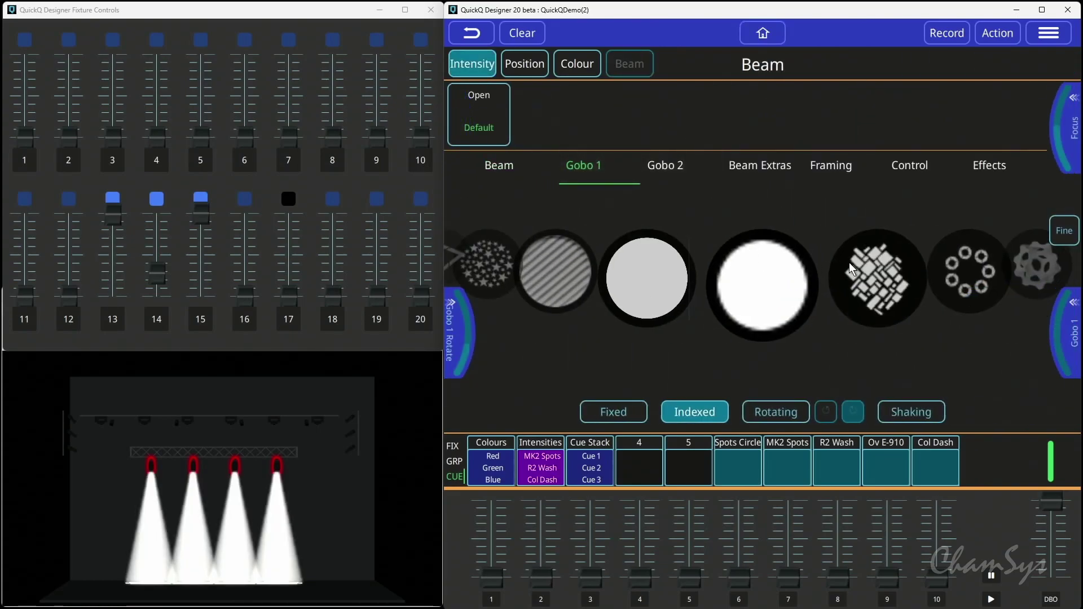
left_click(848, 262)
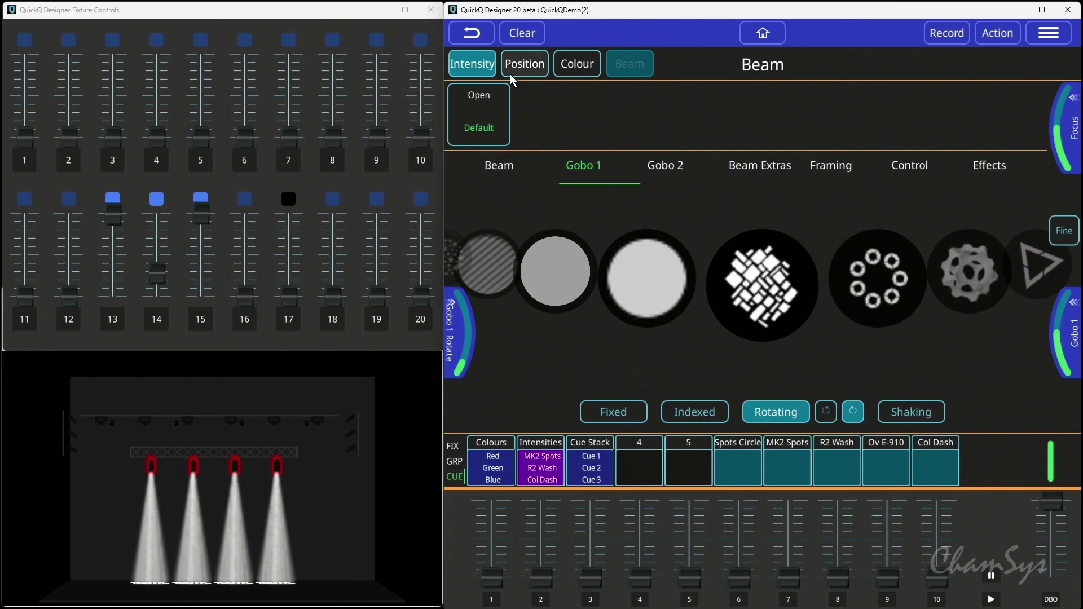
left_click(511, 162)
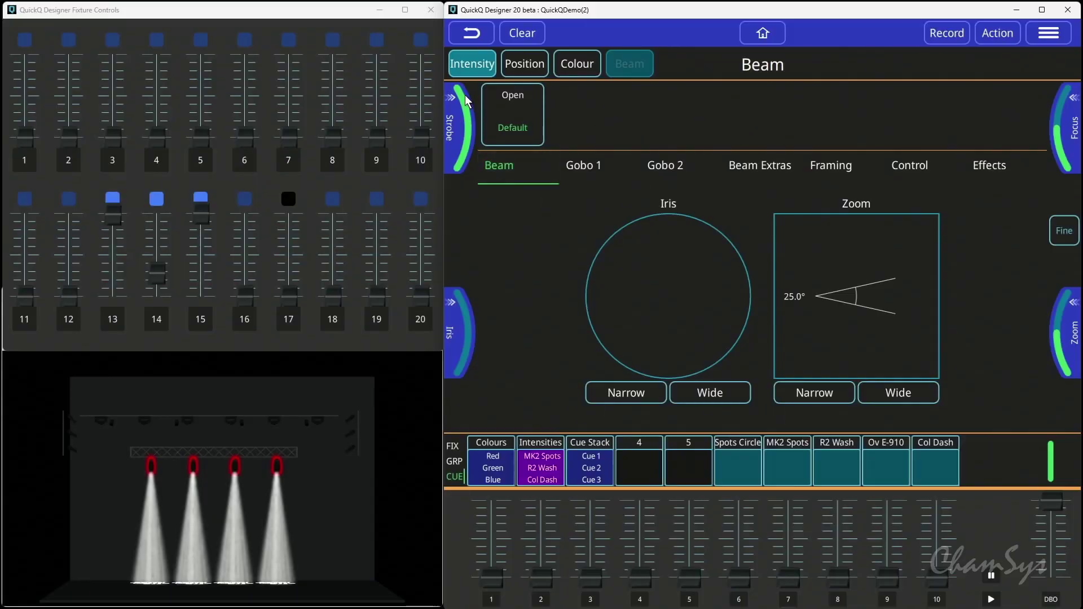
left_click_drag(464, 95, 486, 157)
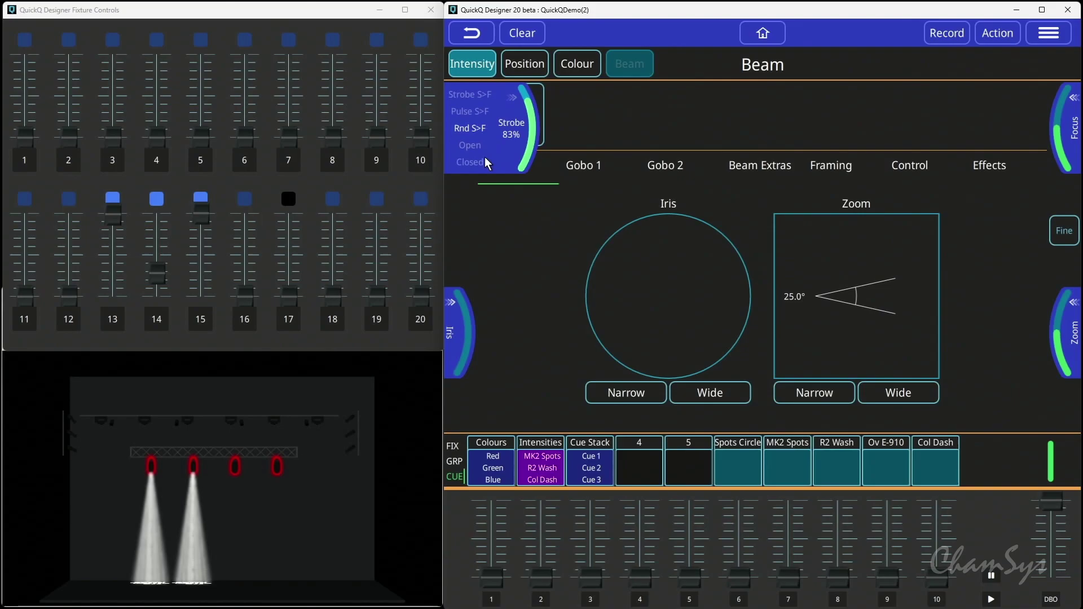
Store just the Strobe attribute, without iris, on cue fader 17, then reselect the Mav MK2 Spots.
left_click(947, 33)
left_click(642, 63)
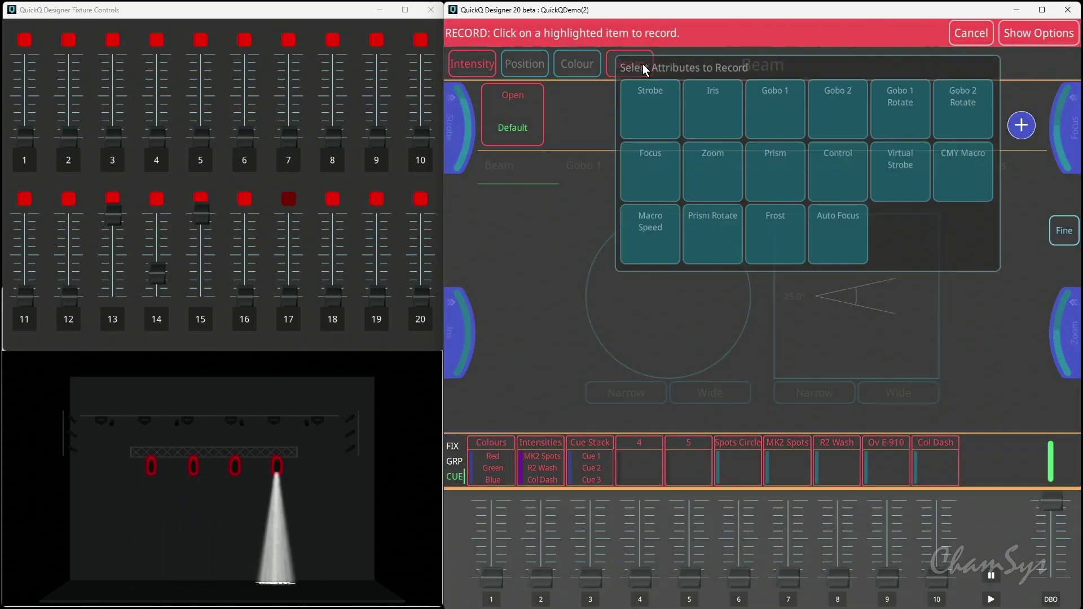
left_click(651, 117)
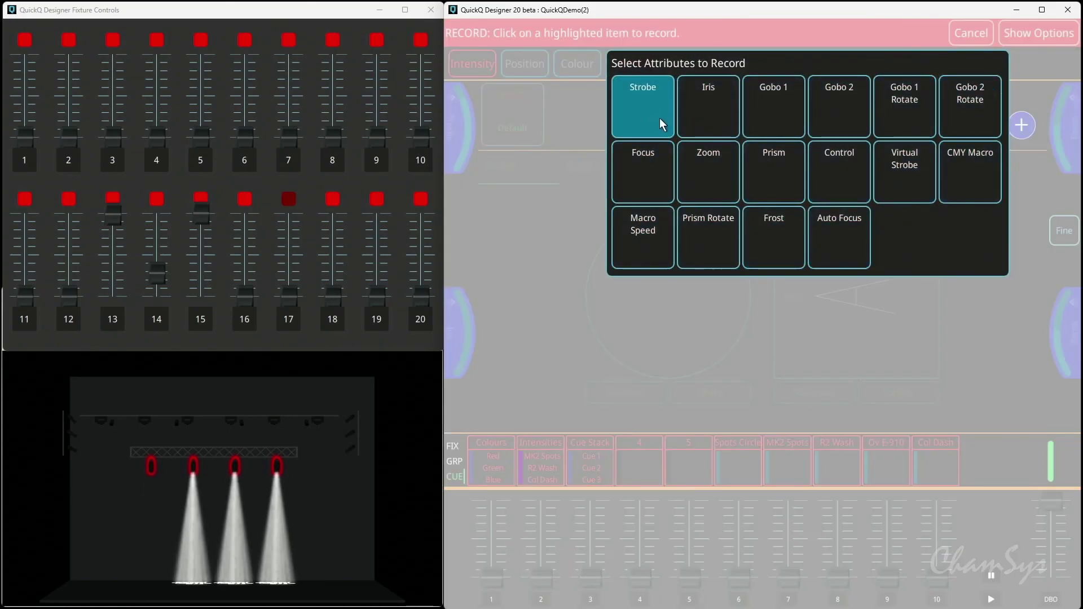
left_click(719, 108)
left_click(683, 95)
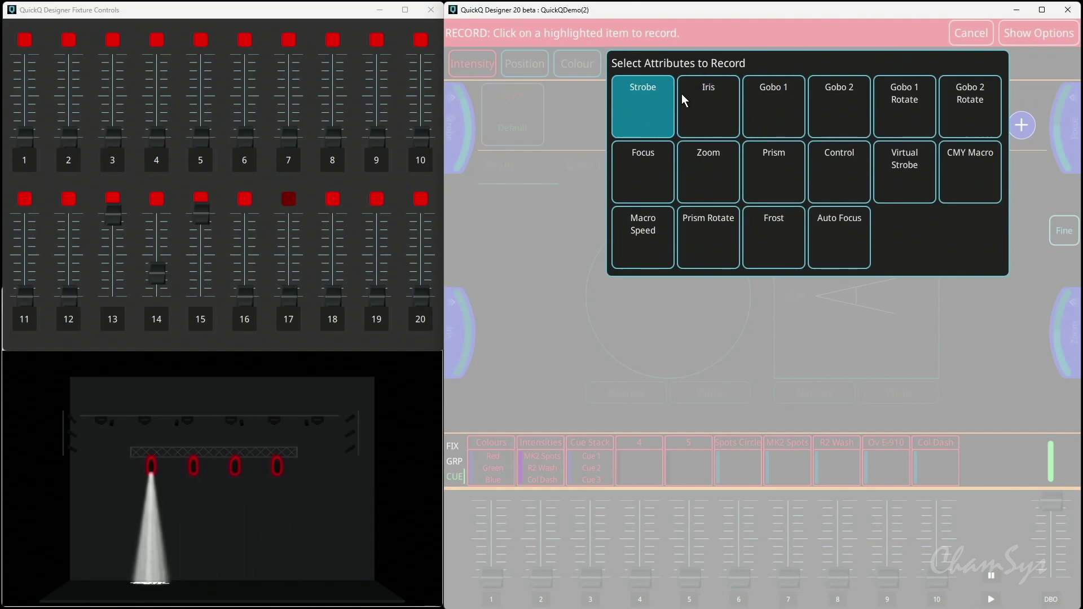
left_click(289, 329)
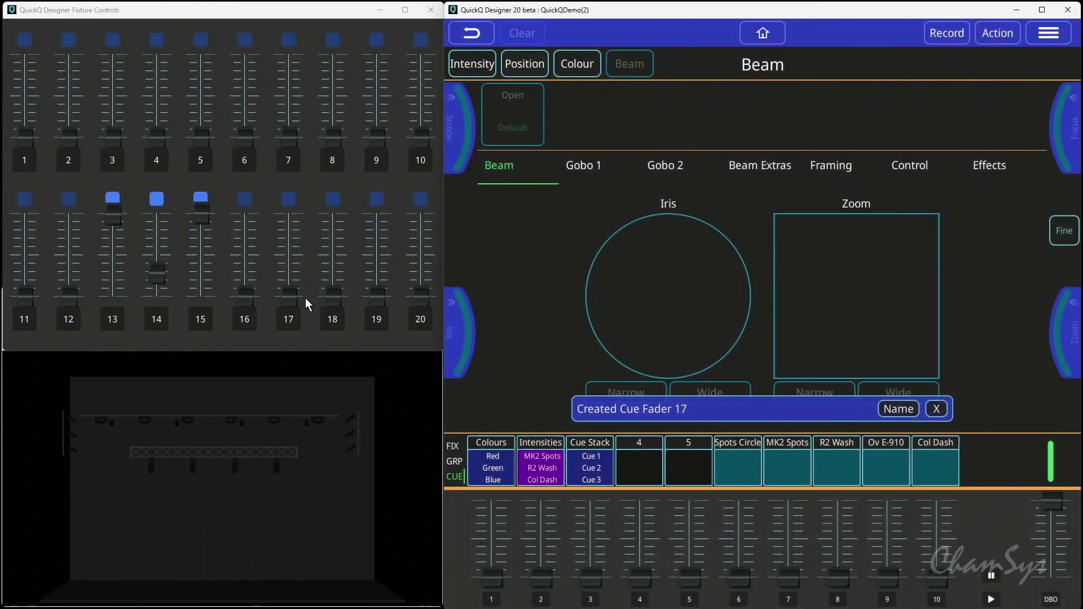
left_click(764, 34)
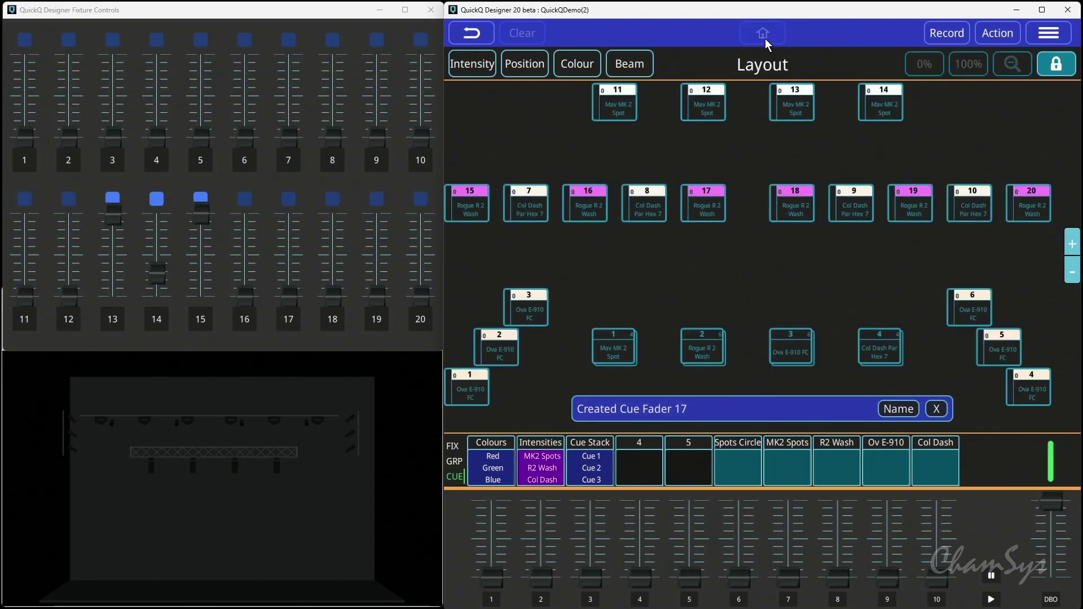
left_click(610, 342)
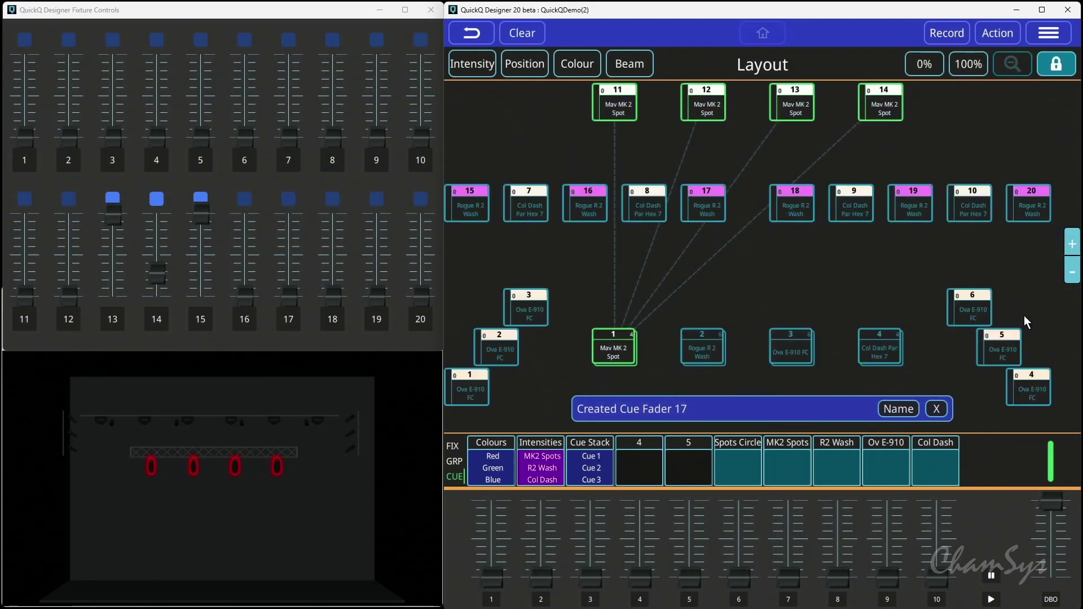